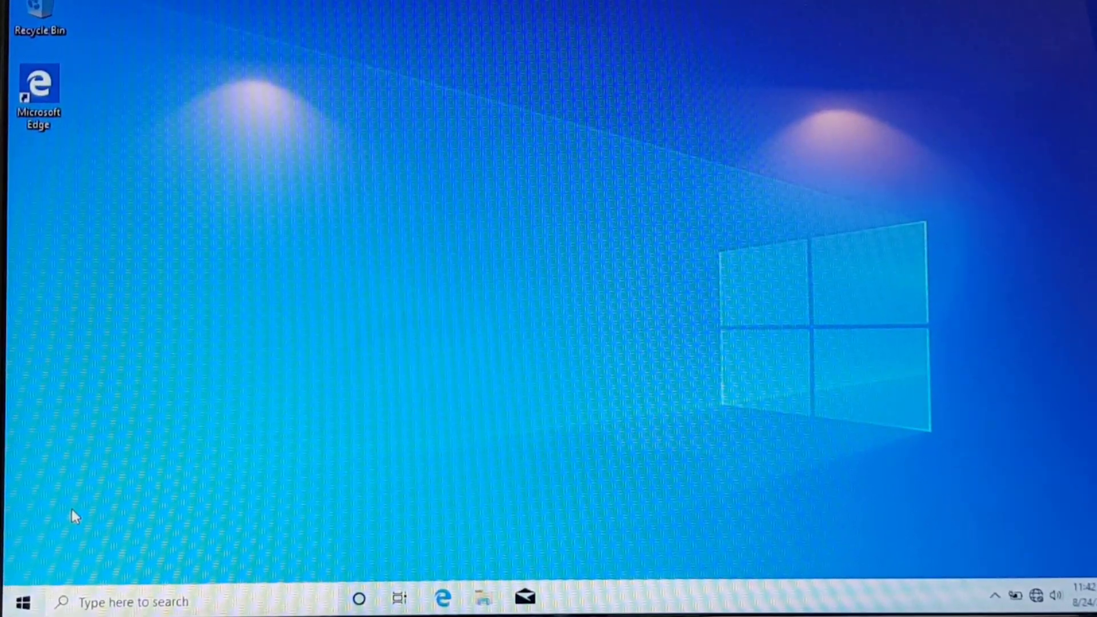
# - Check the Windows version information from the Run box, then dismiss it
pyautogui.press('super+r')
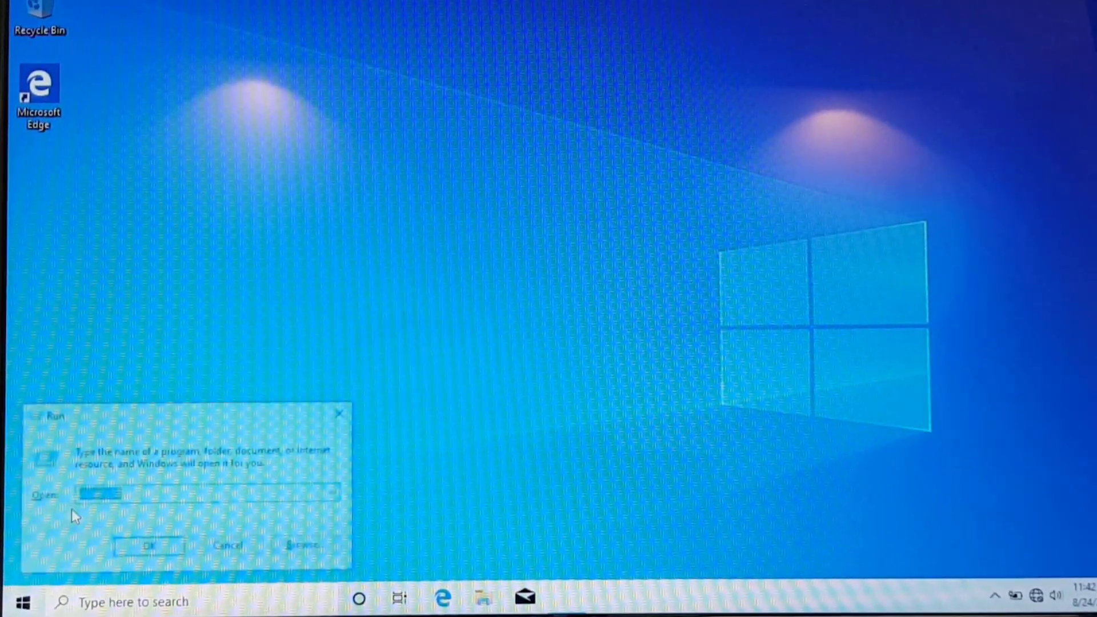
pyautogui.write('winver')
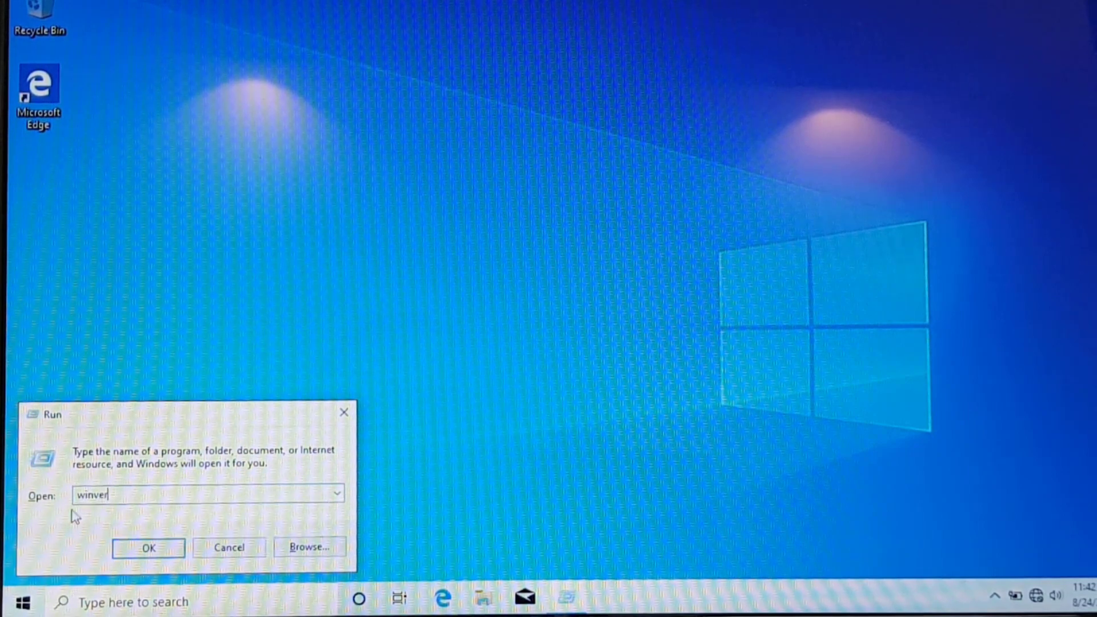
pyautogui.press('Return')
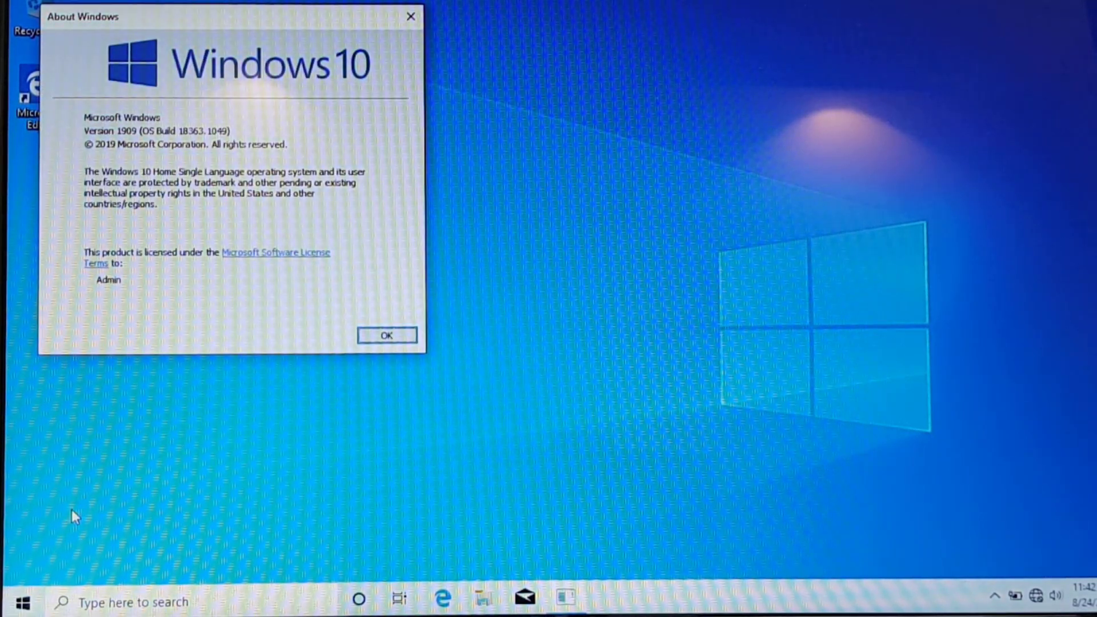
pyautogui.press('Return')
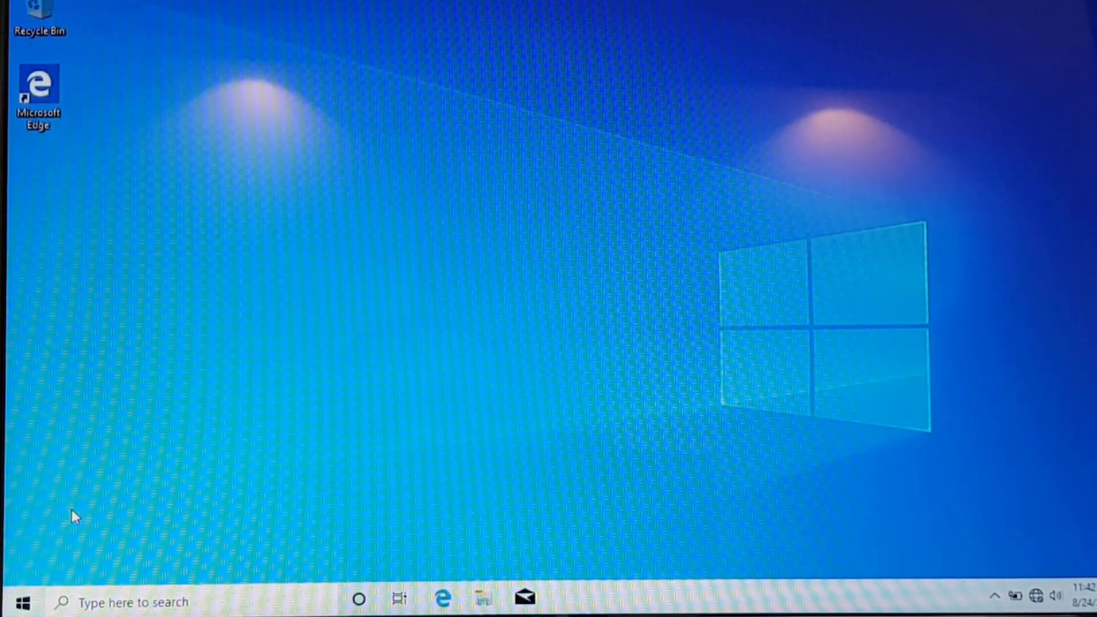
# - Confirm in System Information that BIOS Mode reads Legacy, then close it
pyautogui.press('super+r')
pyautogui.write('msi')
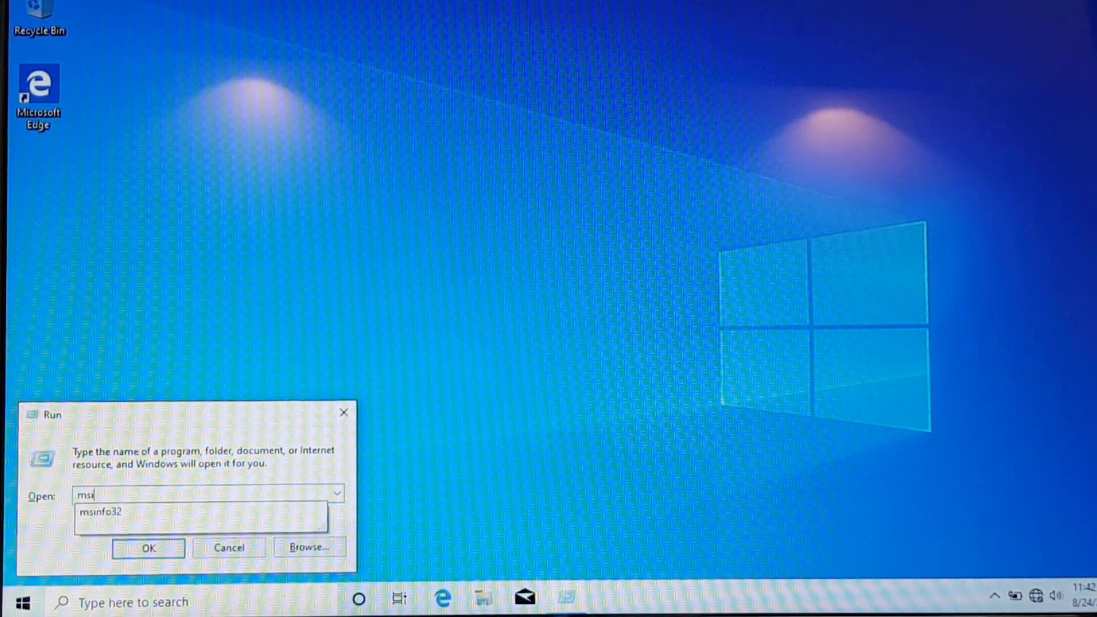
pyautogui.write('nfo32')
pyautogui.press('Return')
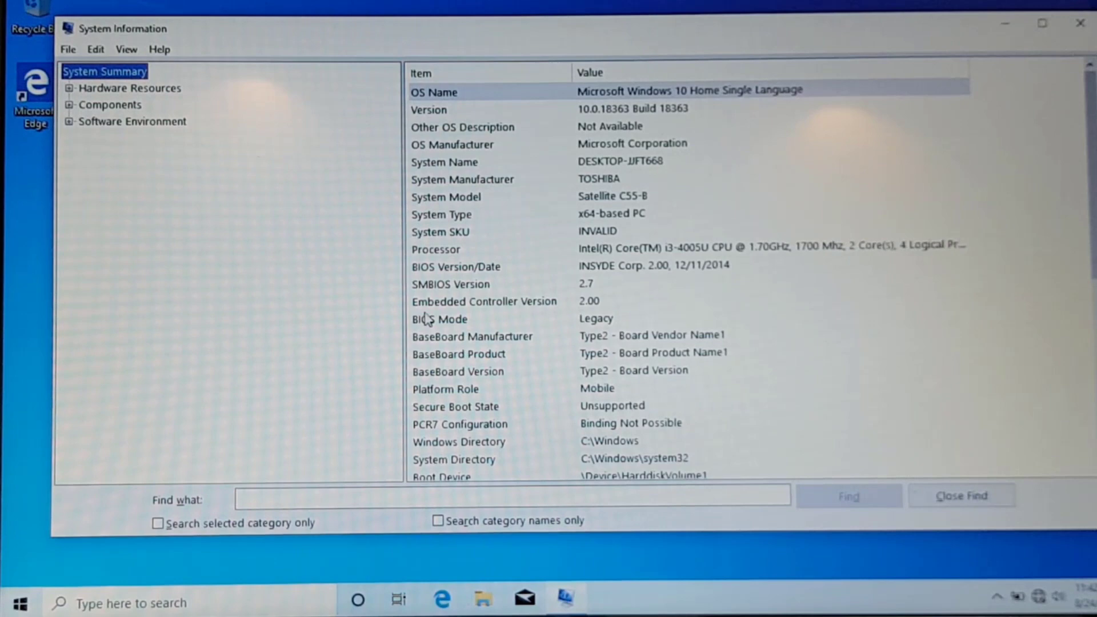
pyautogui.click(431, 321)
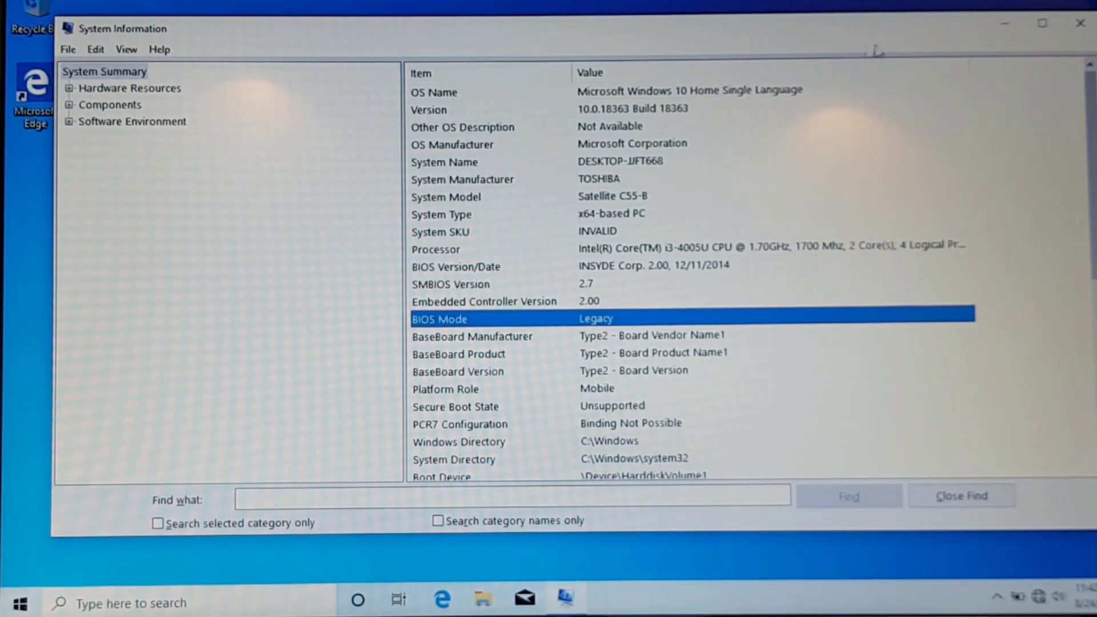
pyautogui.click(1078, 23)
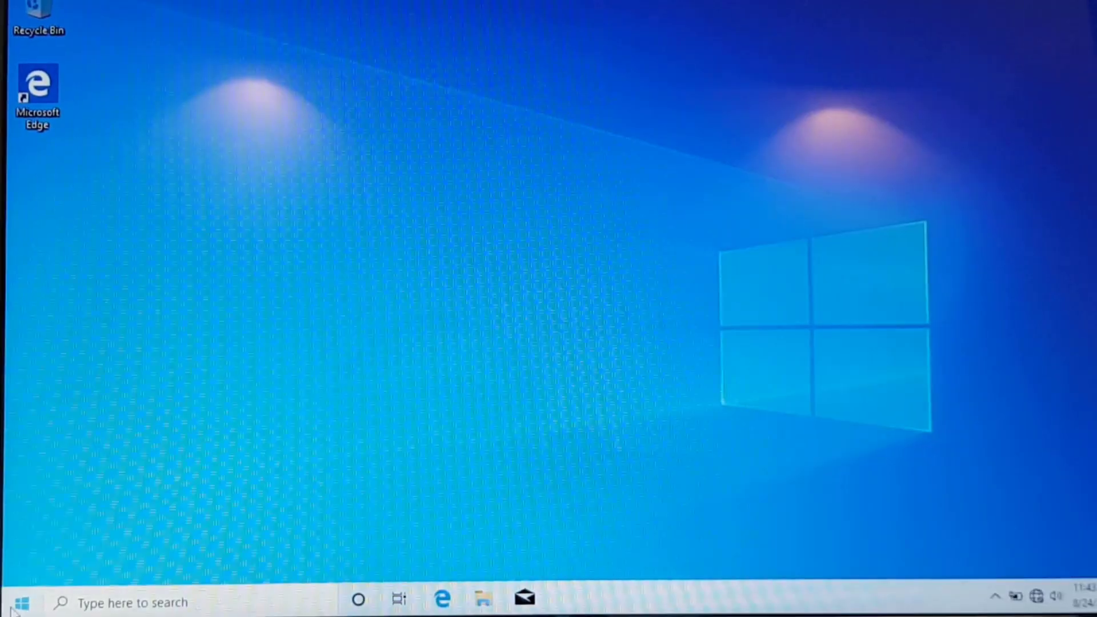
# - Inspect Disk 0's partitions and partition style in Disk Management, then close it
pyautogui.rightClick(19, 602)
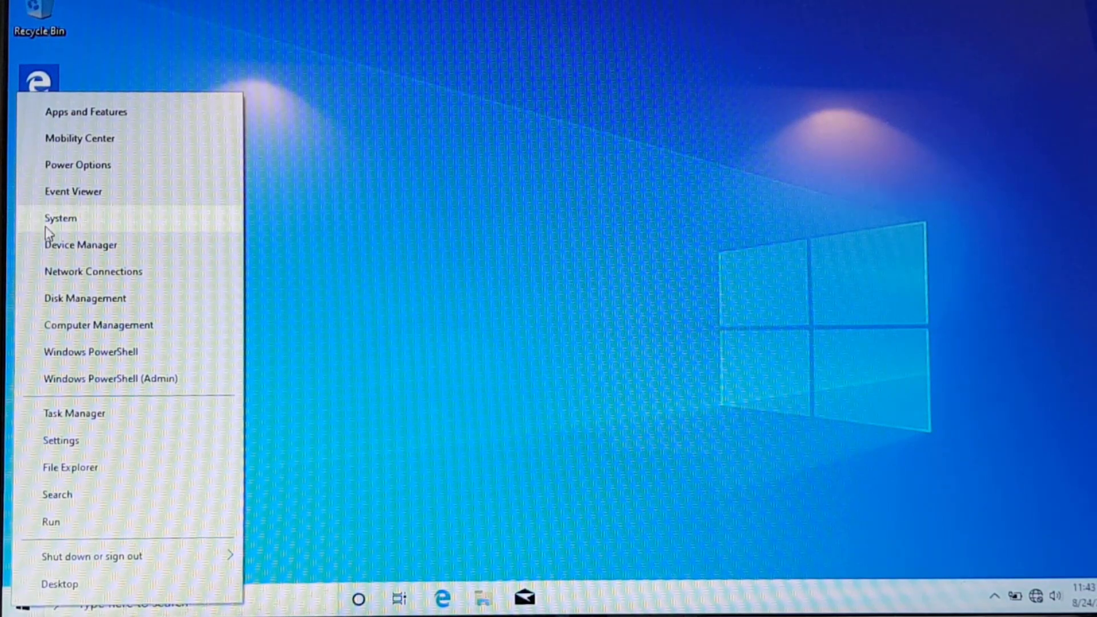
pyautogui.click(84, 297)
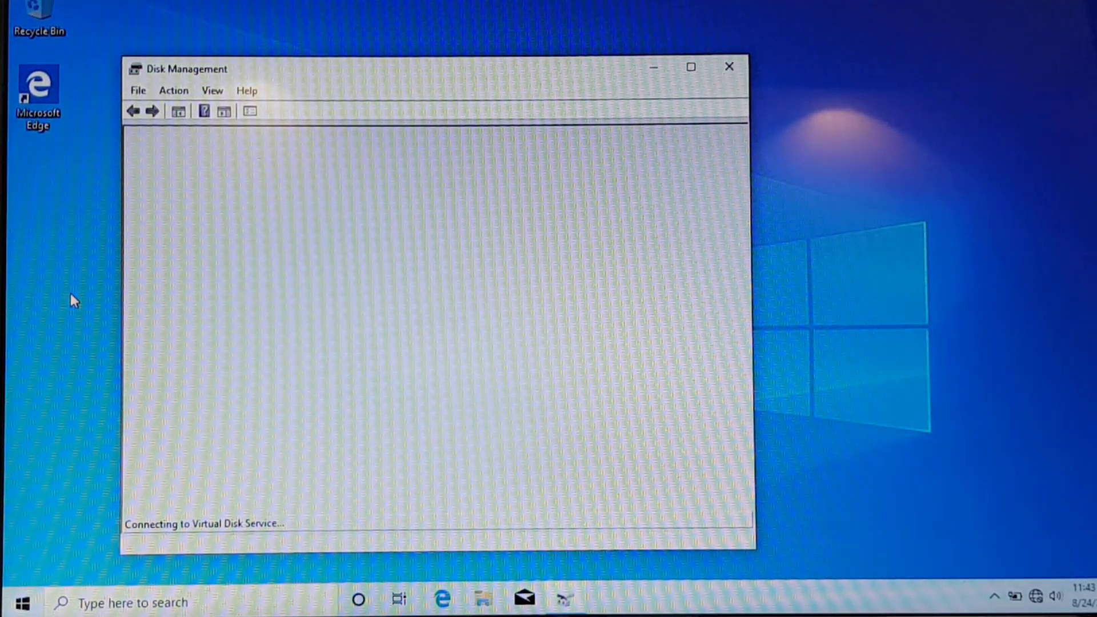
pyautogui.click(691, 67)
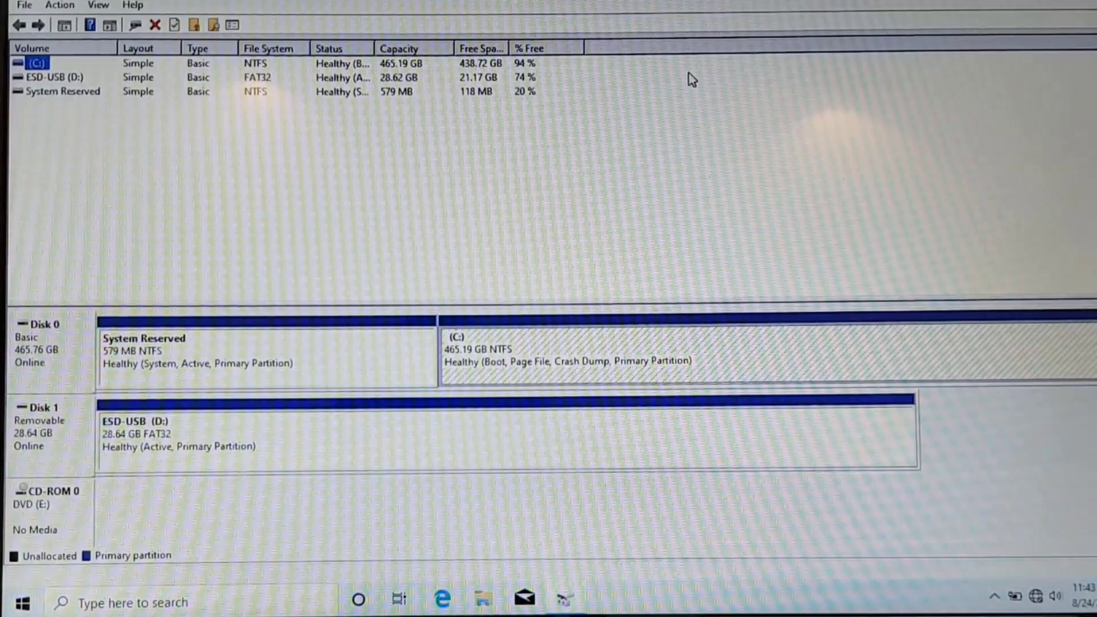
pyautogui.click(186, 370)
pyautogui.click(510, 347)
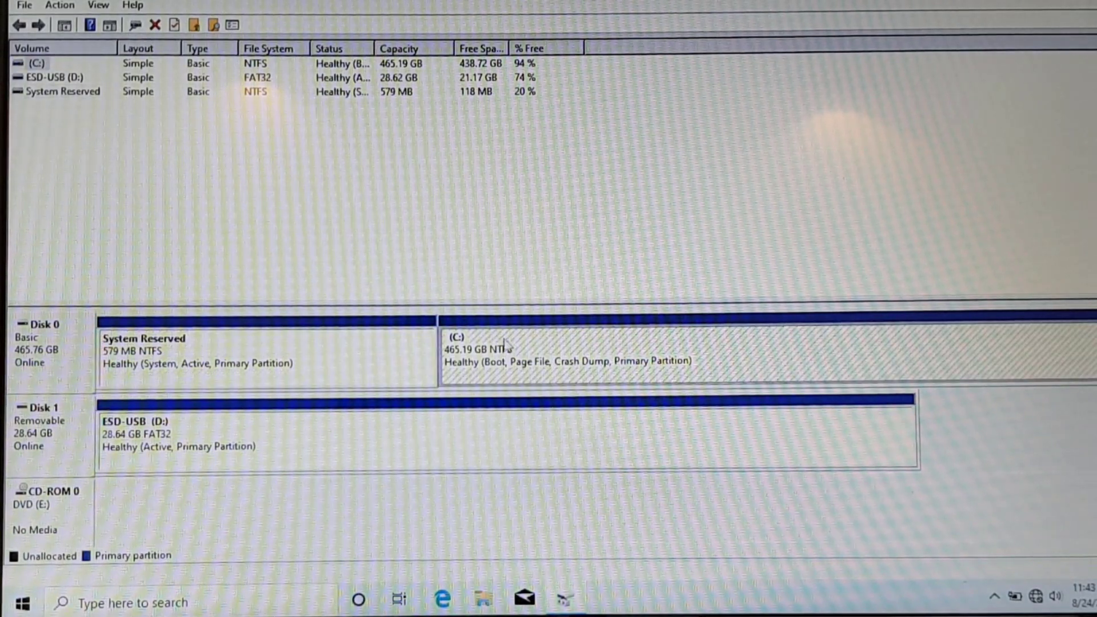
pyautogui.rightClick(39, 364)
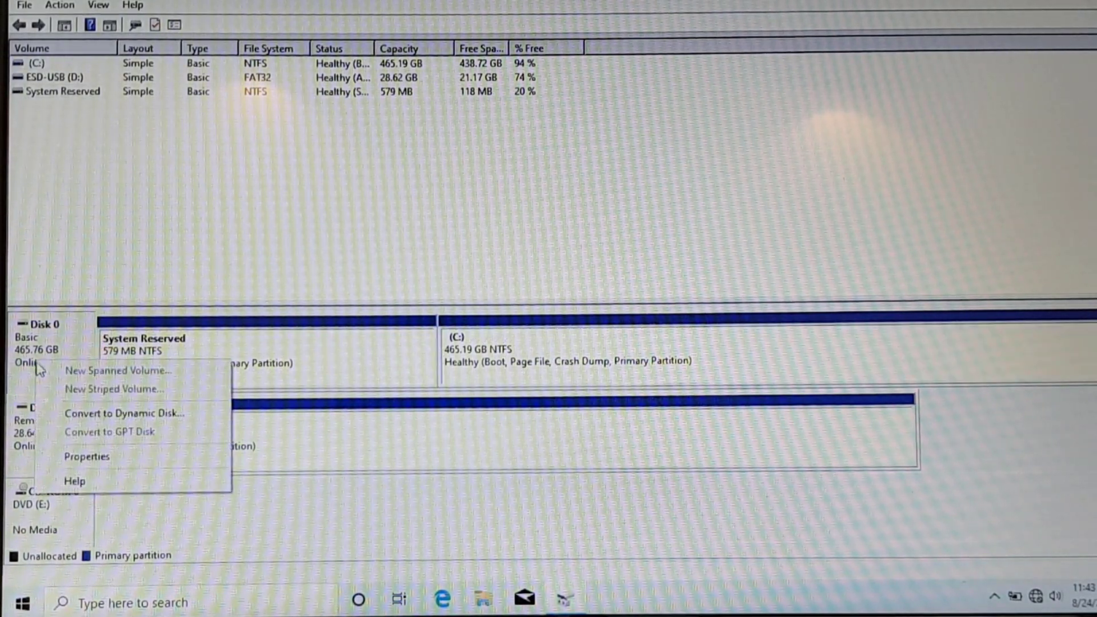
pyautogui.click(86, 458)
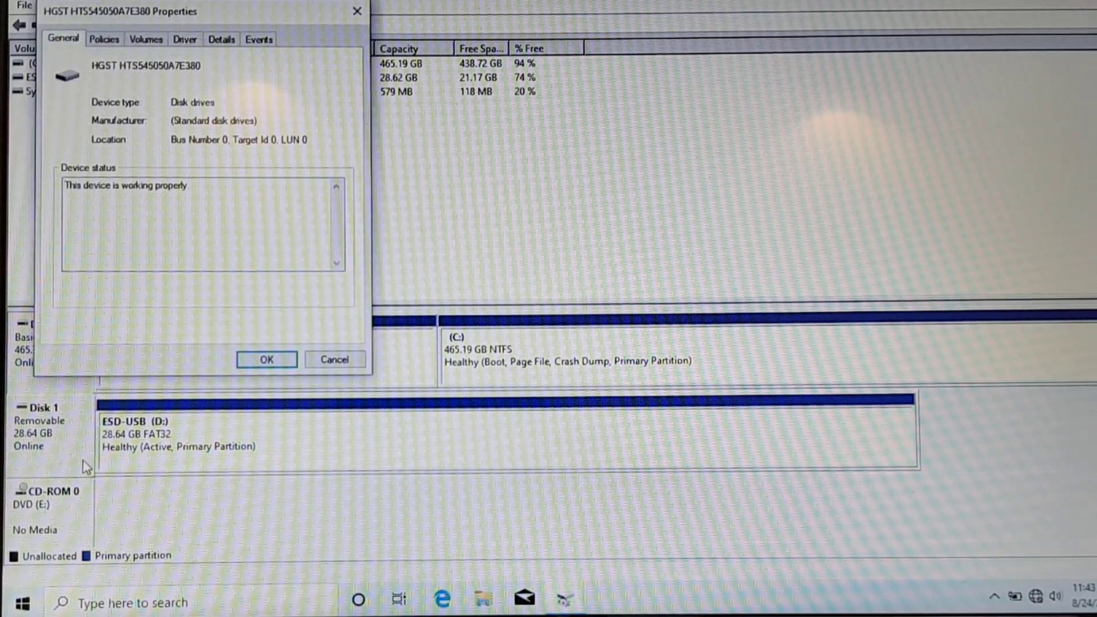
pyautogui.click(145, 39)
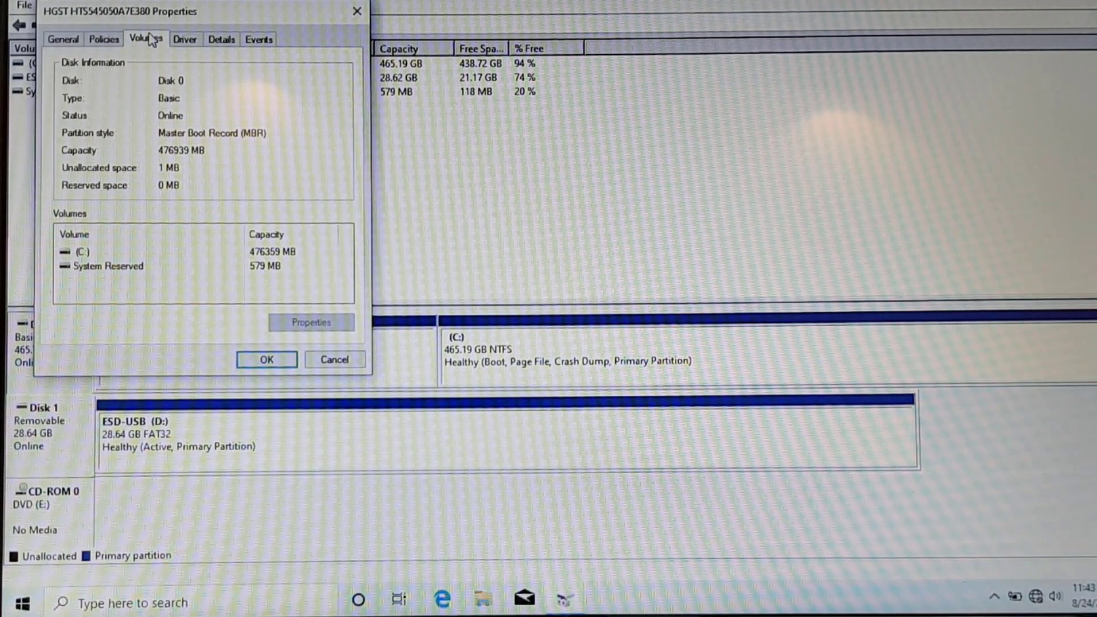
pyautogui.click(356, 11)
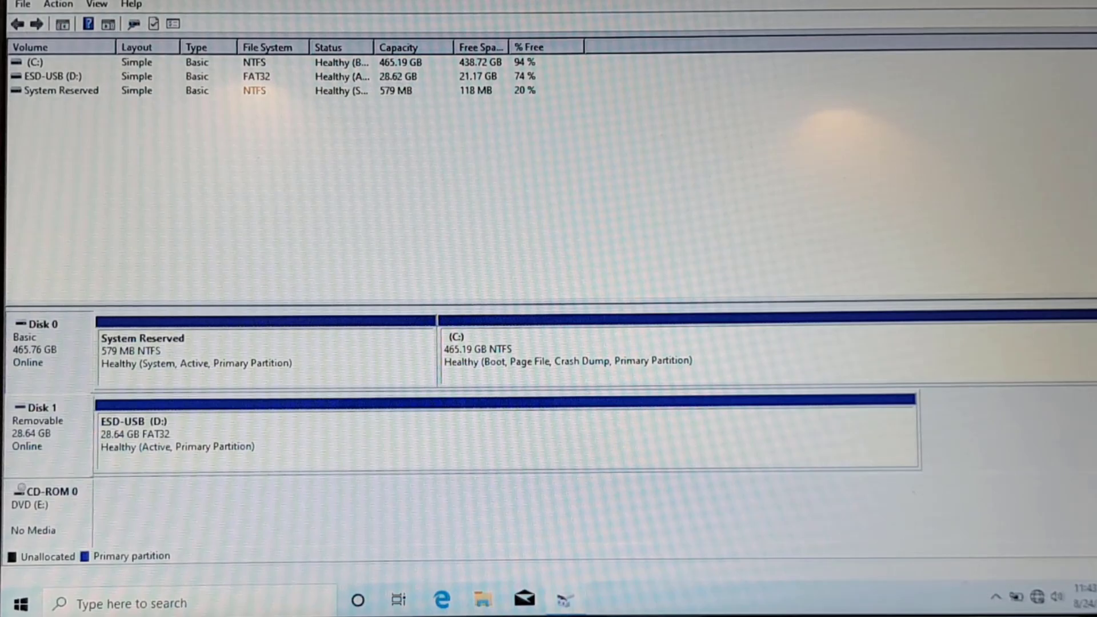
pyautogui.hotkey('alt', 'F4')
# - Launch Command Prompt as administrator from search and approve the UAC prompt
pyautogui.click(24, 604)
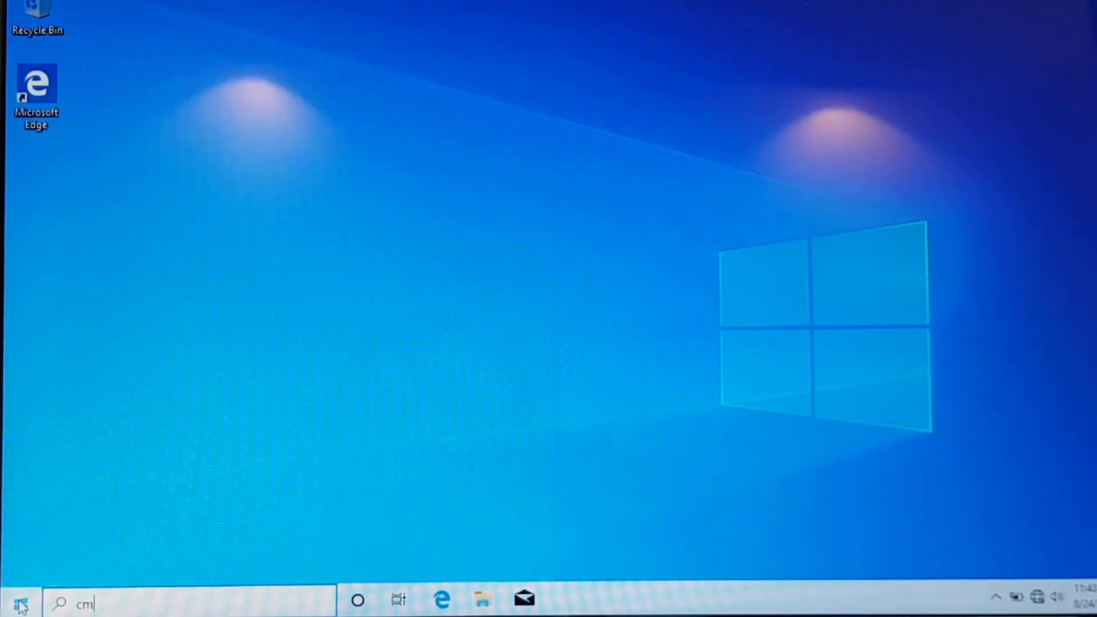
pyautogui.write('cmd')
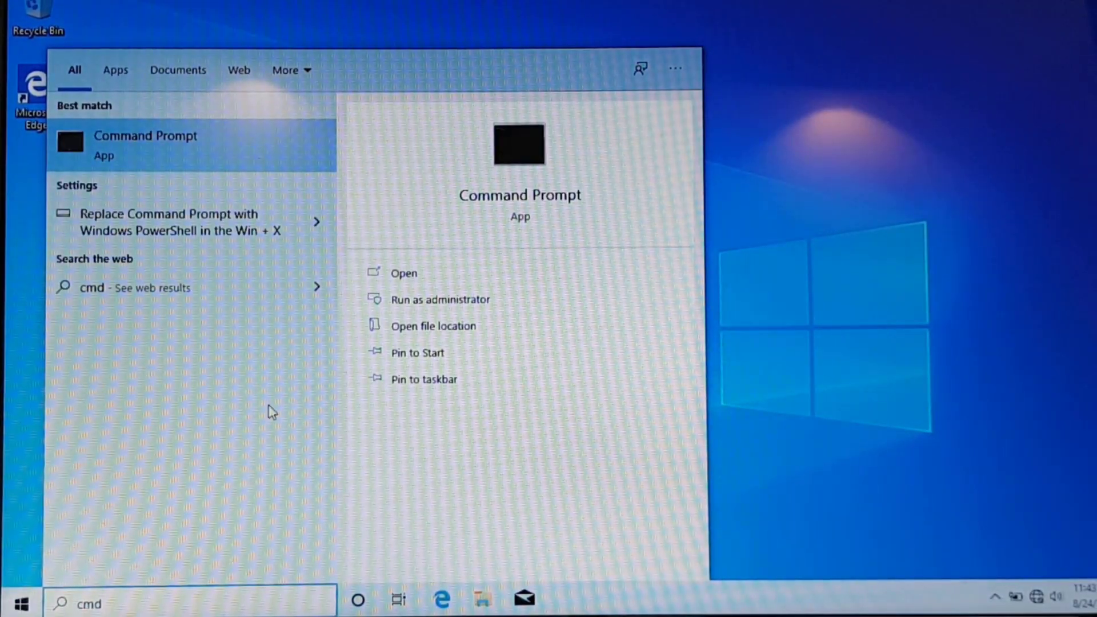
pyautogui.click(427, 305)
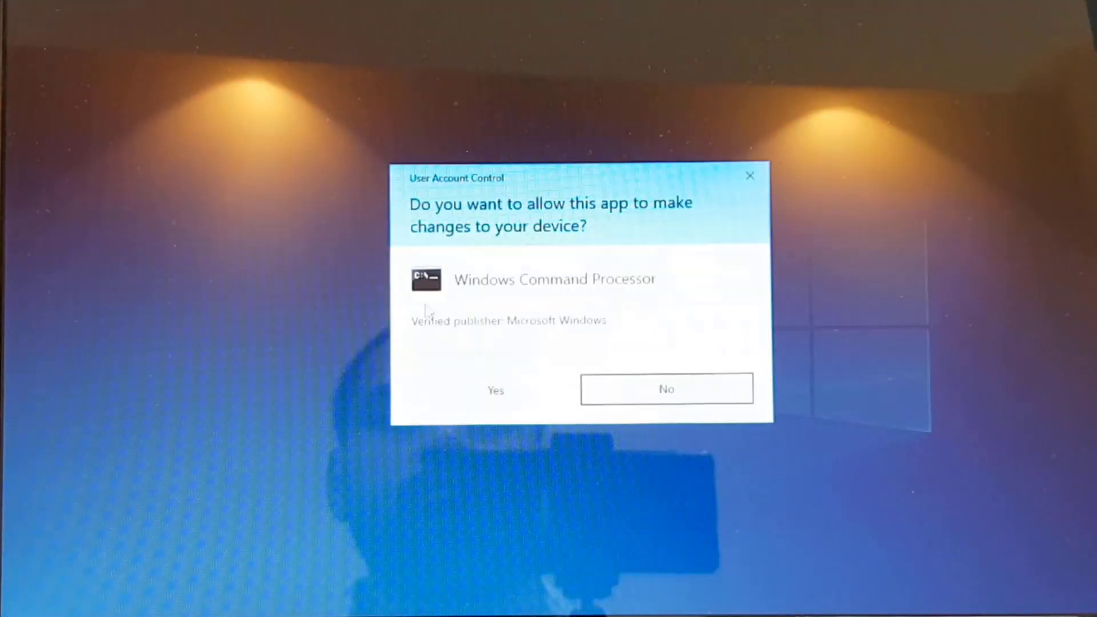
pyautogui.click(496, 390)
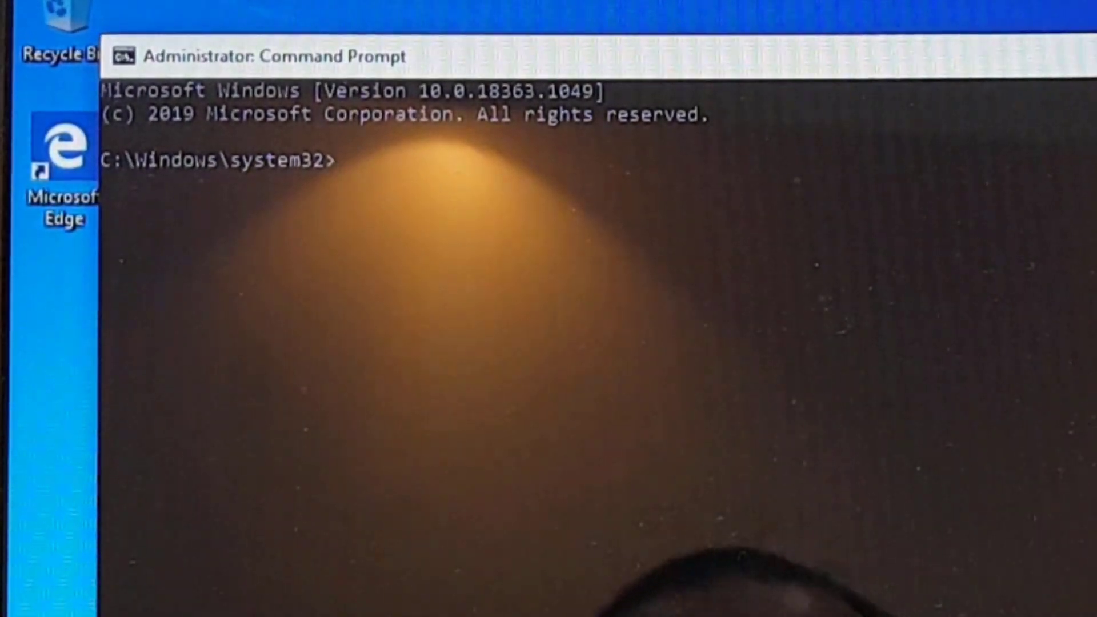
pyautogui.write('mbr2')
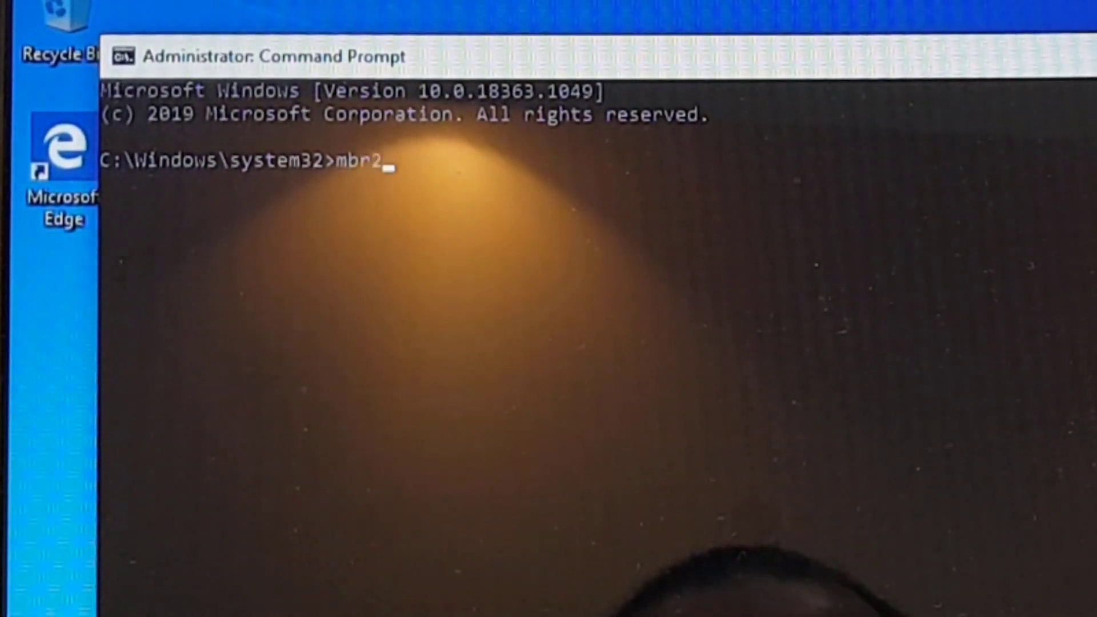
pyautogui.write('gpt /')
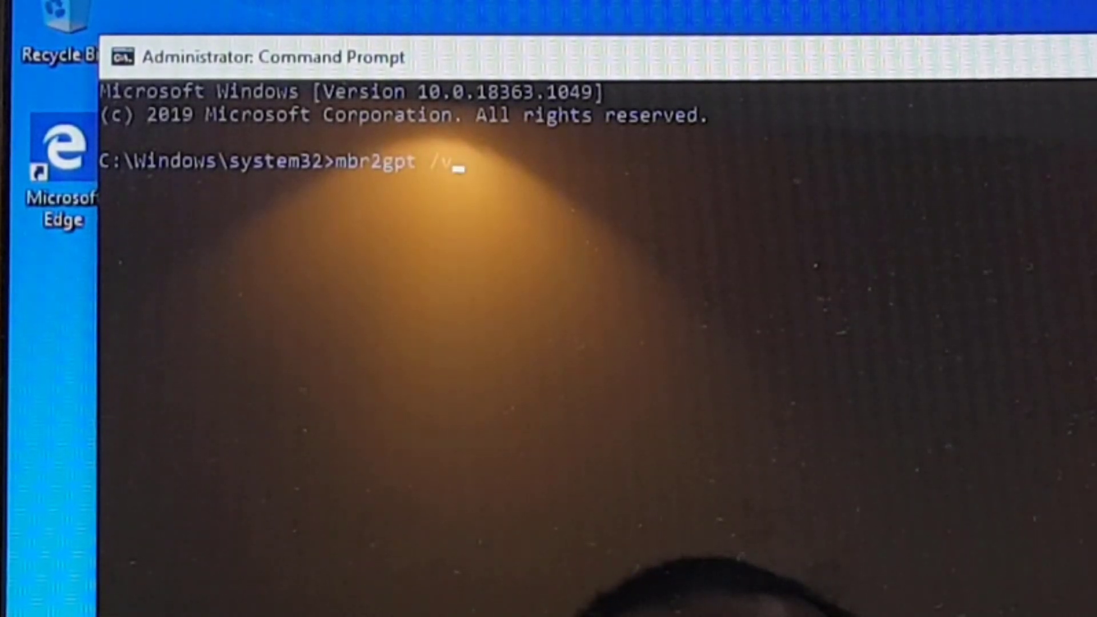
pyautogui.write('validate')
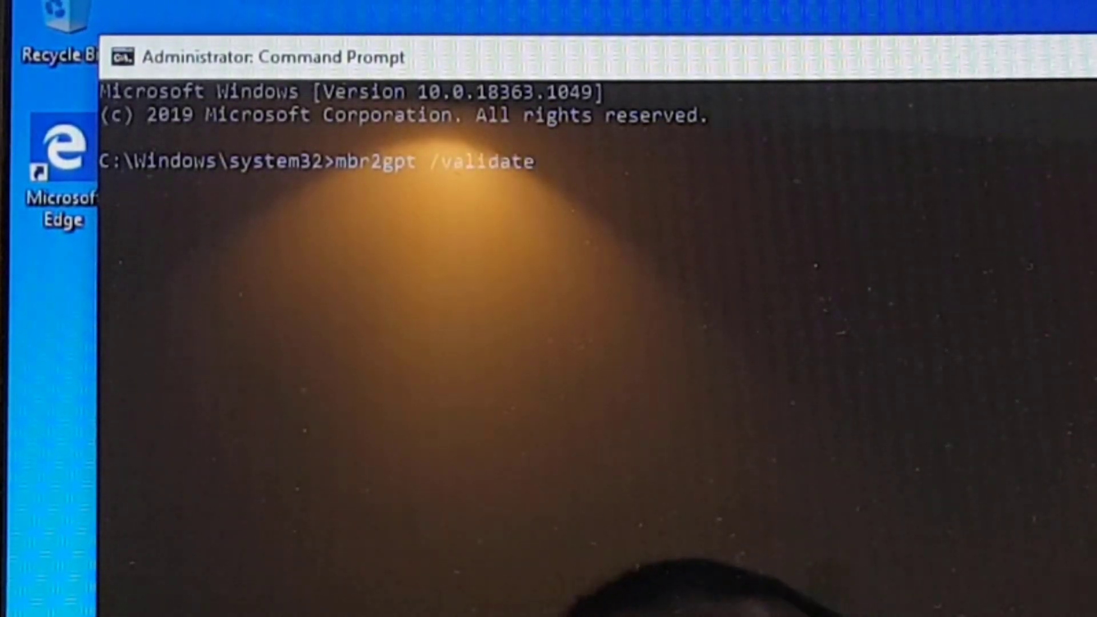
pyautogui.write(' /allowf')
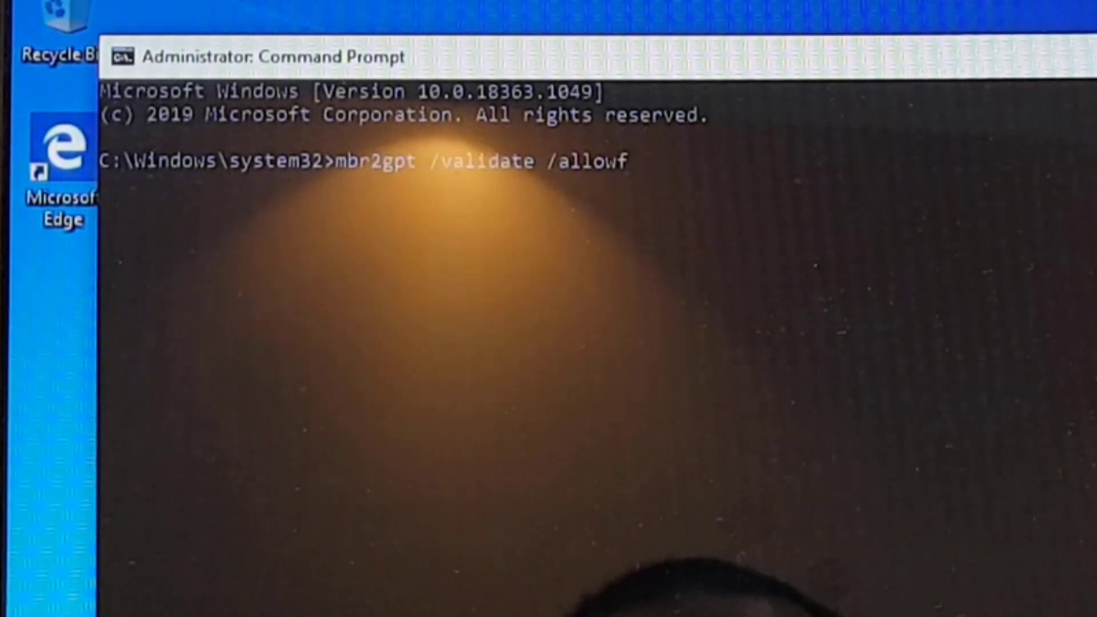
pyautogui.write('ullos')
# - Validate disk 0 for GPT conversion with mbr2gpt /validate /allowfullos
pyautogui.press('Return')
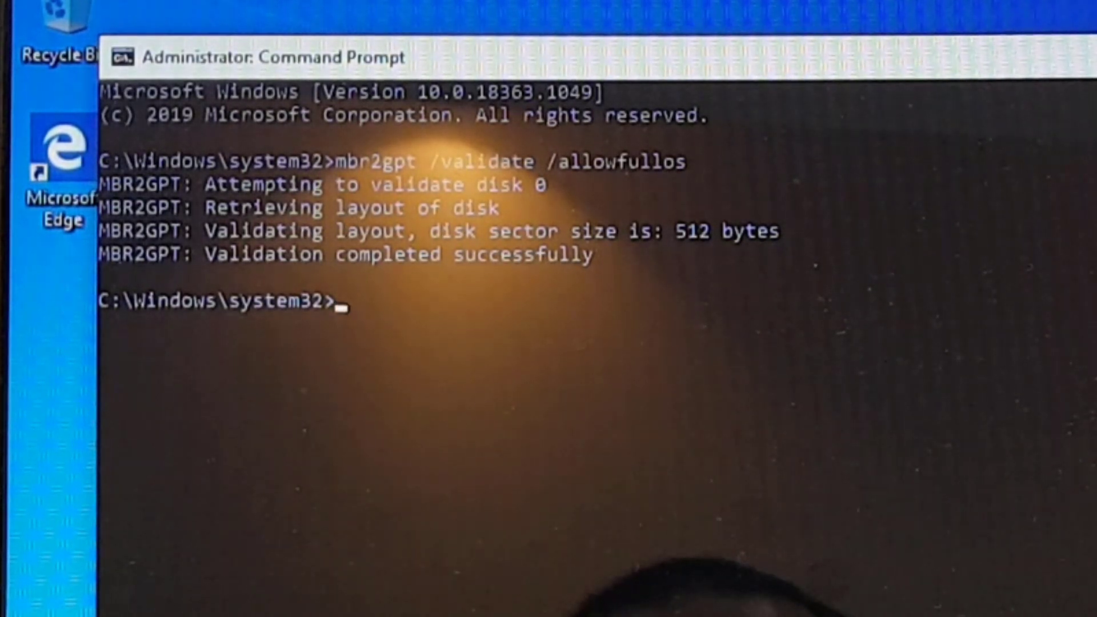
pyautogui.write('mb')
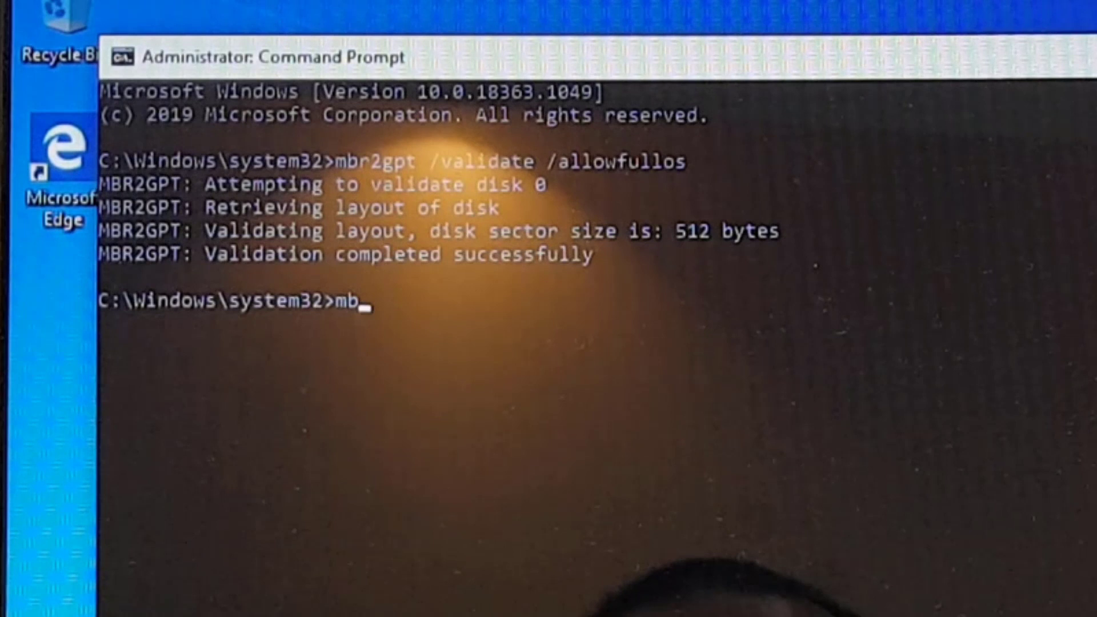
pyautogui.write('r2')
# - Run MBR2GPT.EXE /convert /allowfullos to convert disk 0 to GPT
pyautogui.press('Tab')
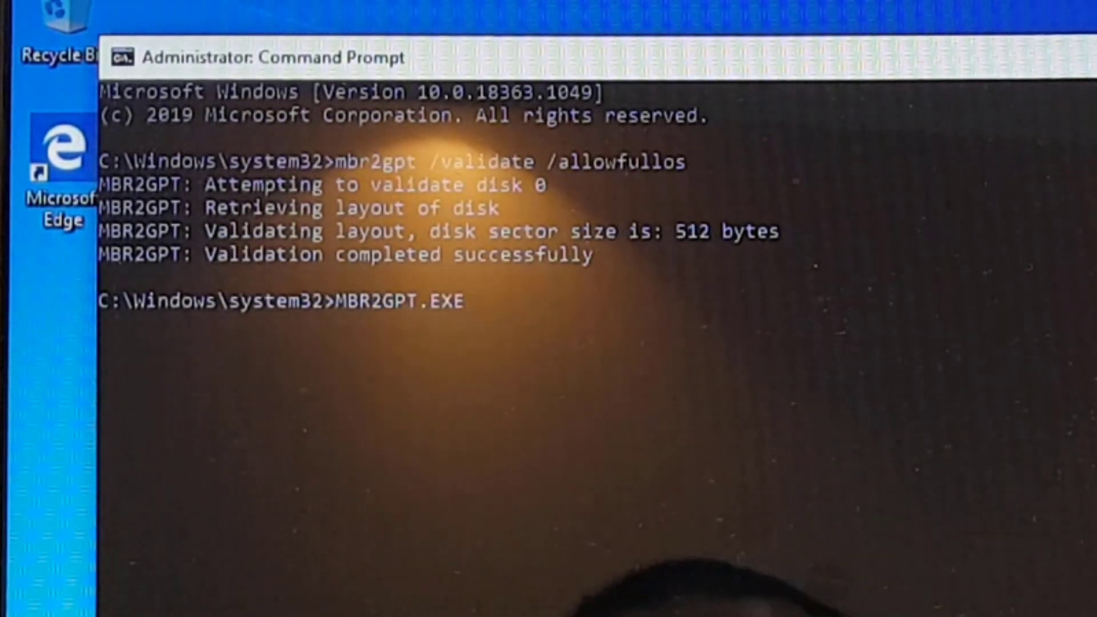
pyautogui.write(' /v')
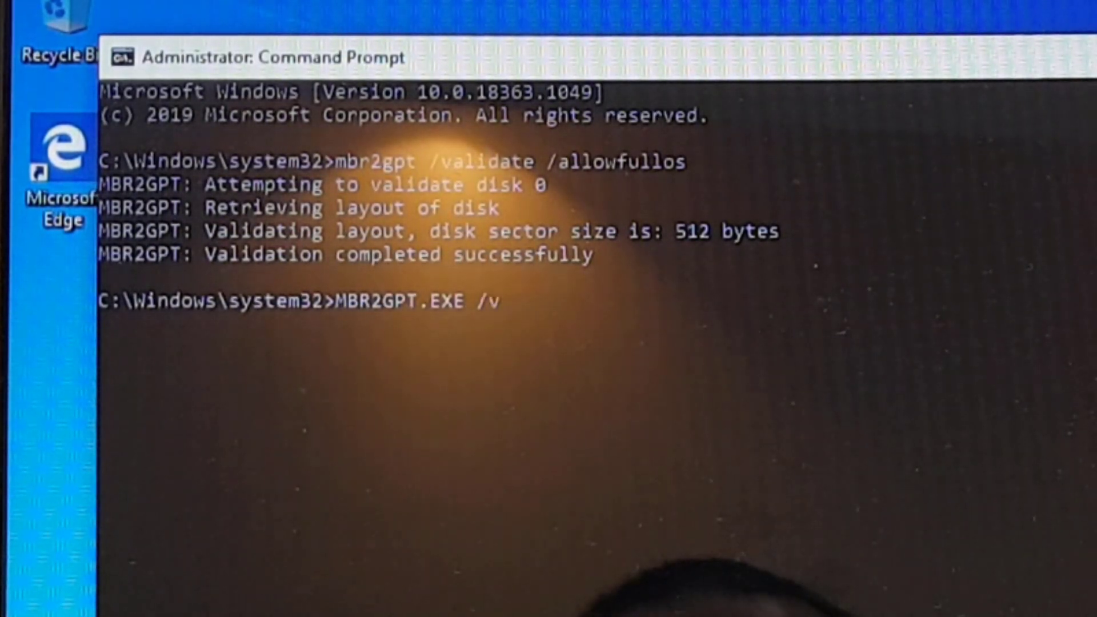
pyautogui.press('BackSpace')
pyautogui.write('con')
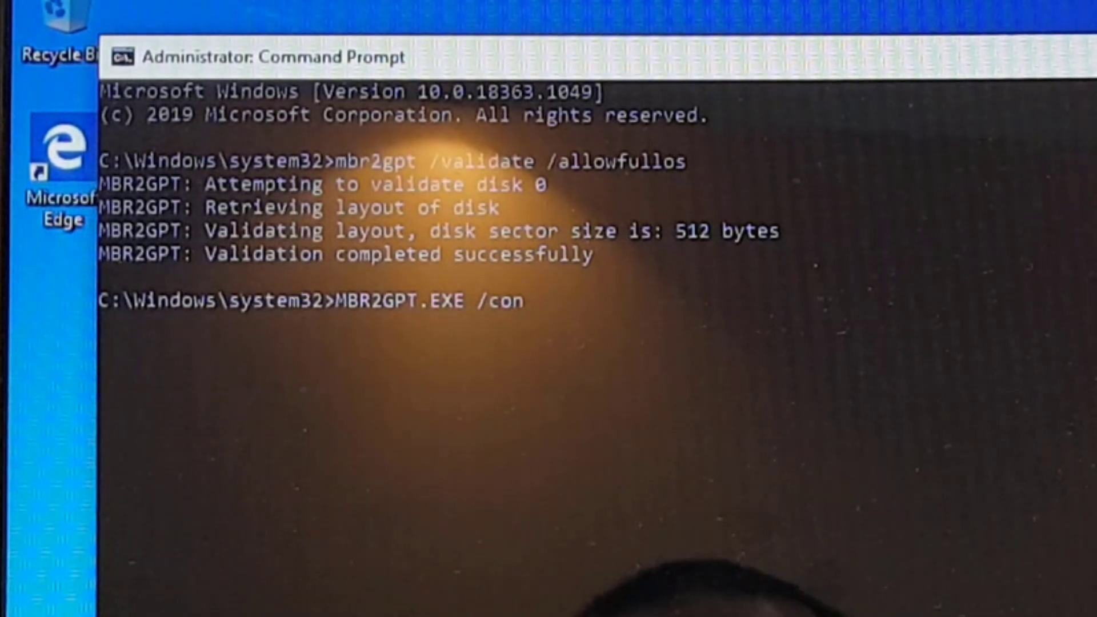
pyautogui.write('vert')
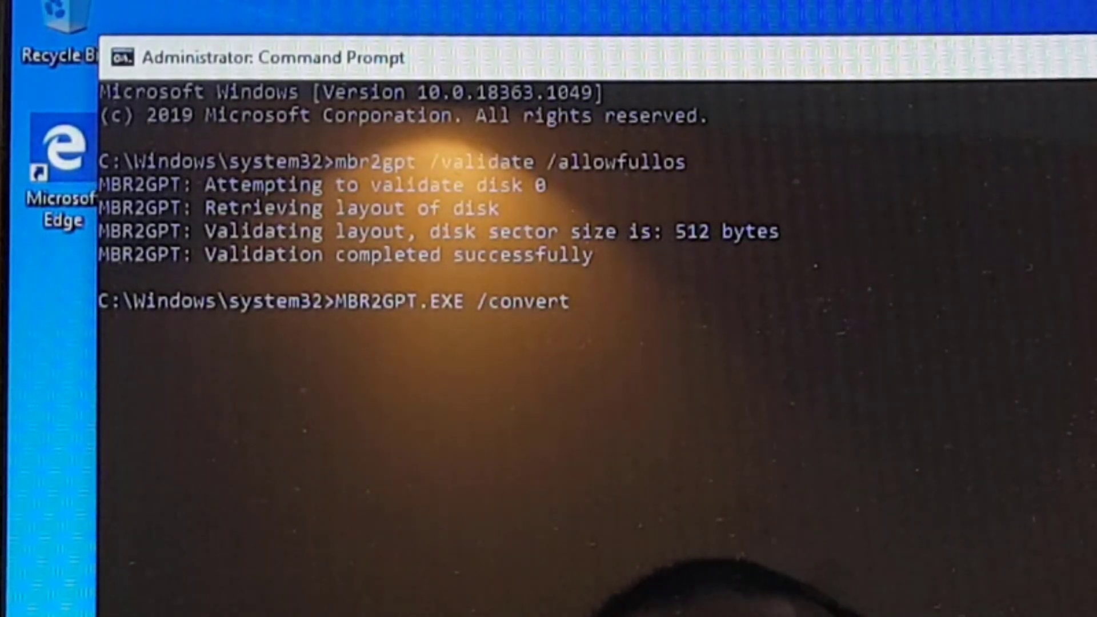
pyautogui.write(' /allowf')
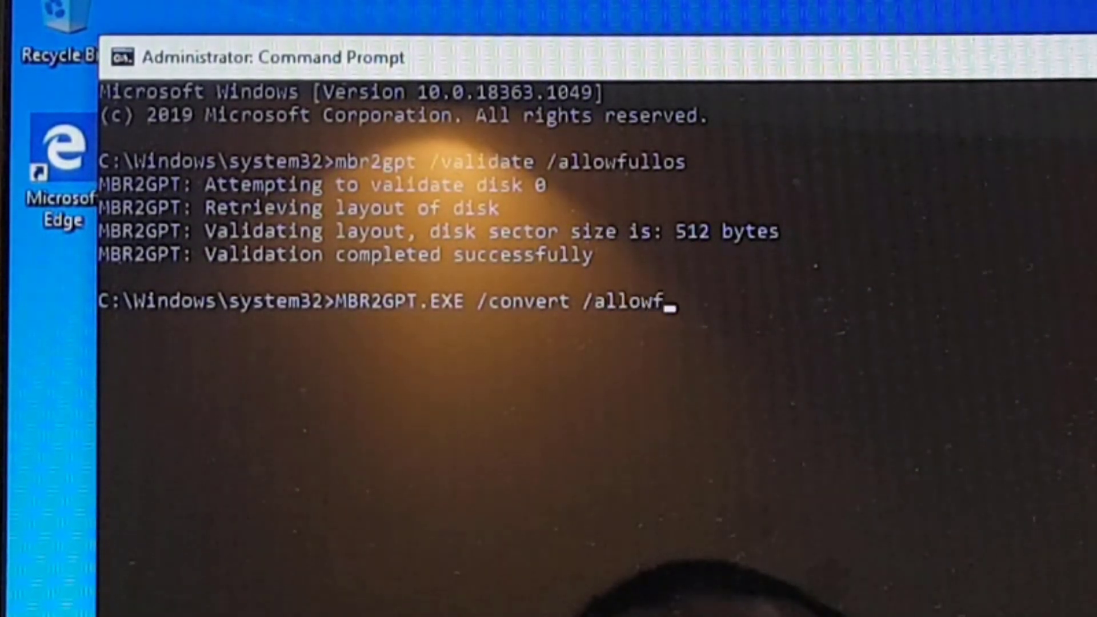
pyautogui.write('ullos')
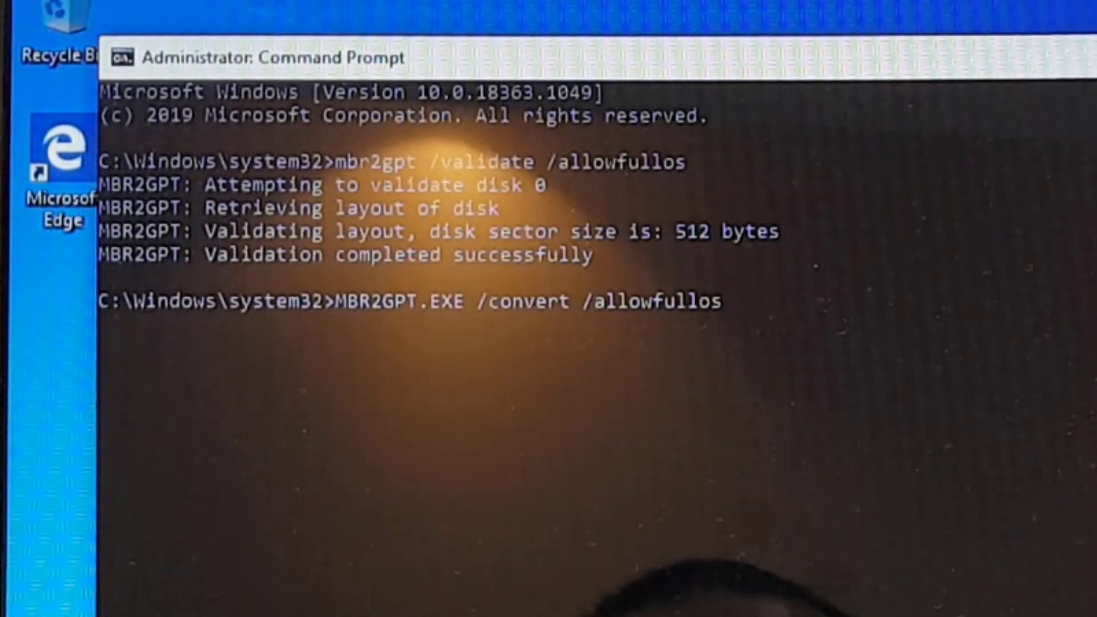
pyautogui.press('Return')
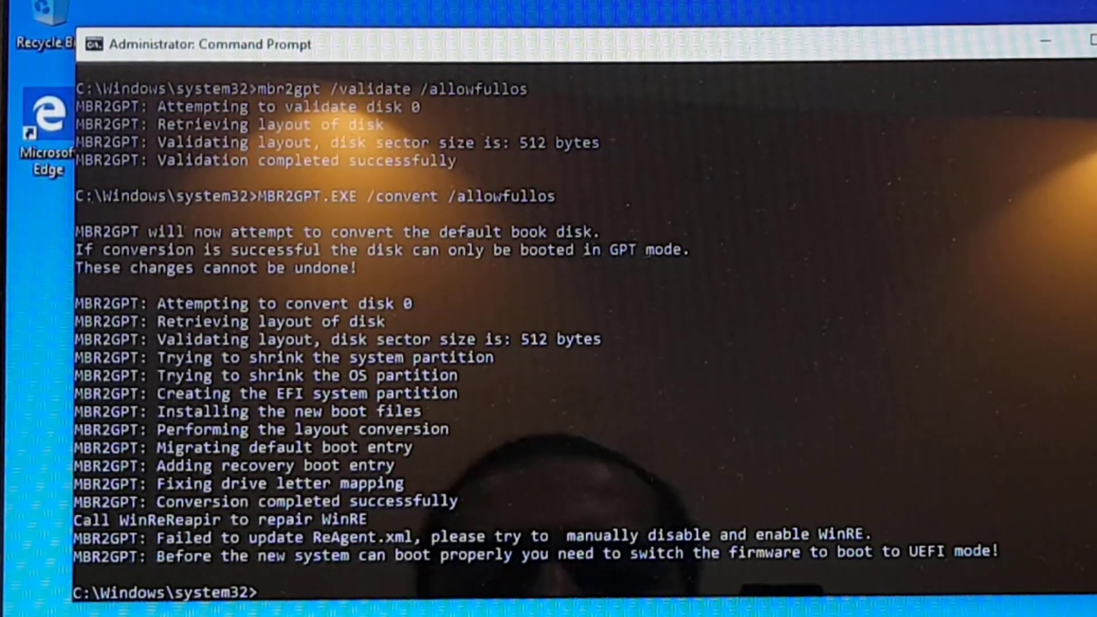
pyautogui.write('reagentc')
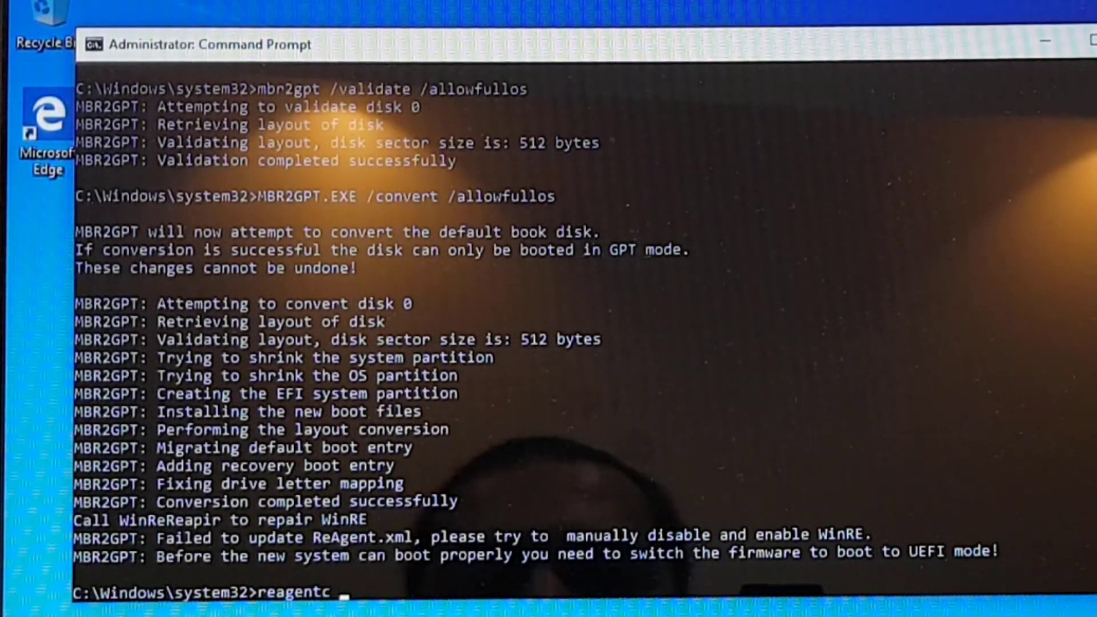
pyautogui.write(' /info')
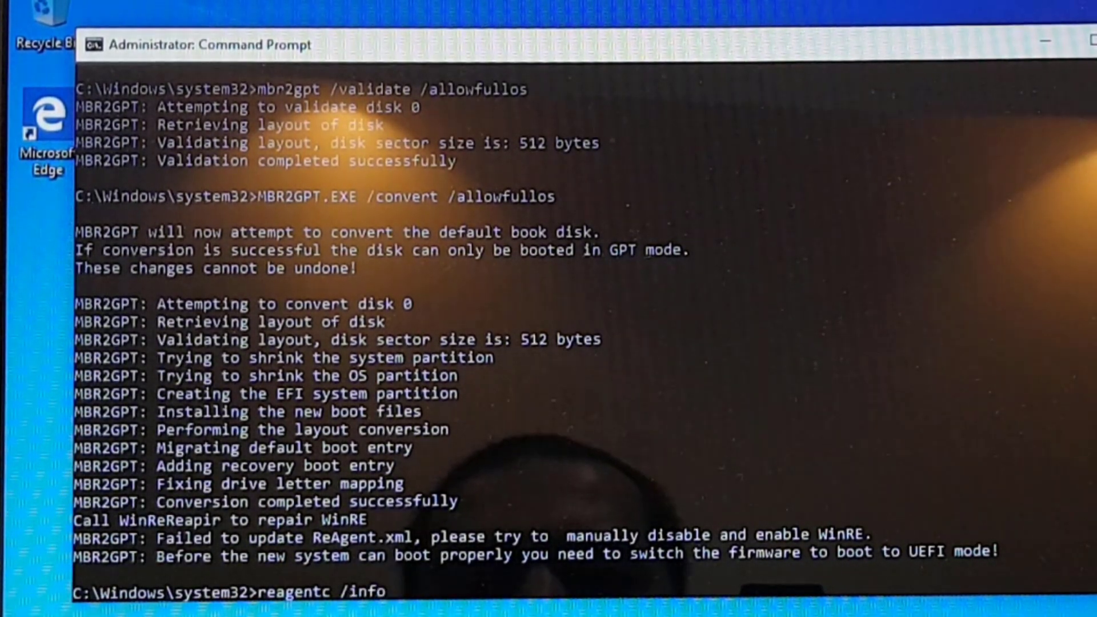
# - Check WinRE status with reagentc /info (Disabled), then close Command Prompt
pyautogui.press('Return')
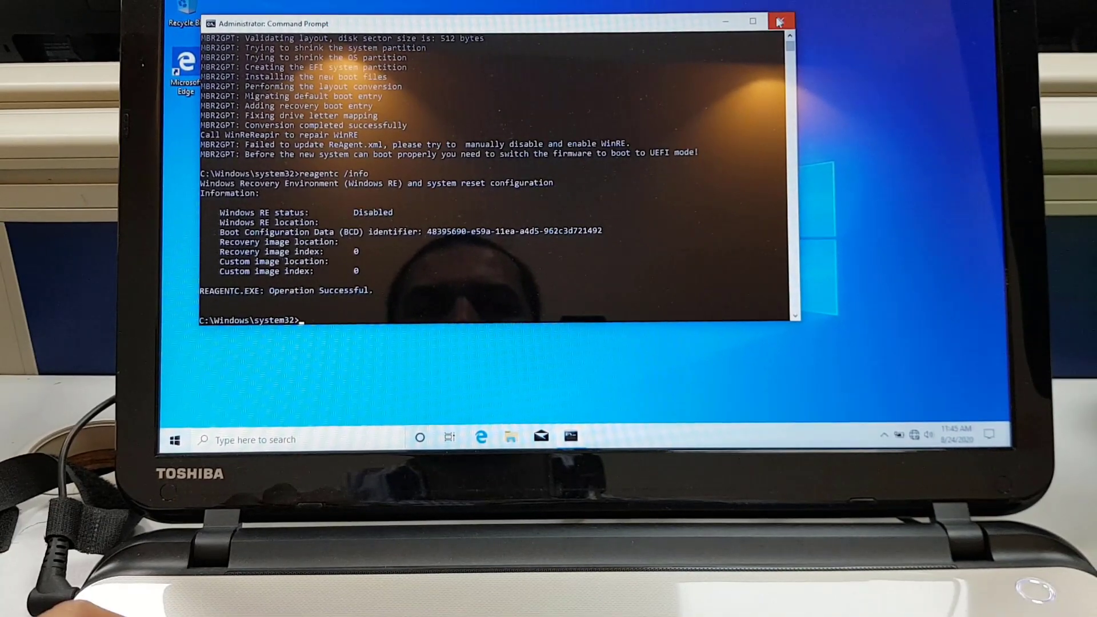
pyautogui.click(781, 22)
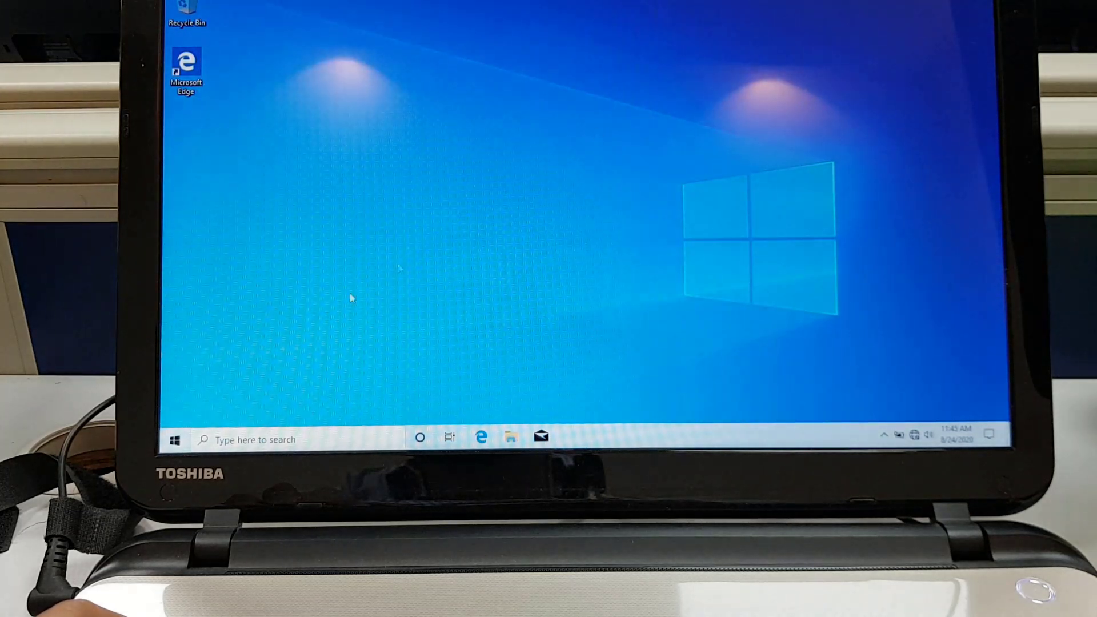
# - Restart Windows using the Start menu's Power options
pyautogui.click(176, 440)
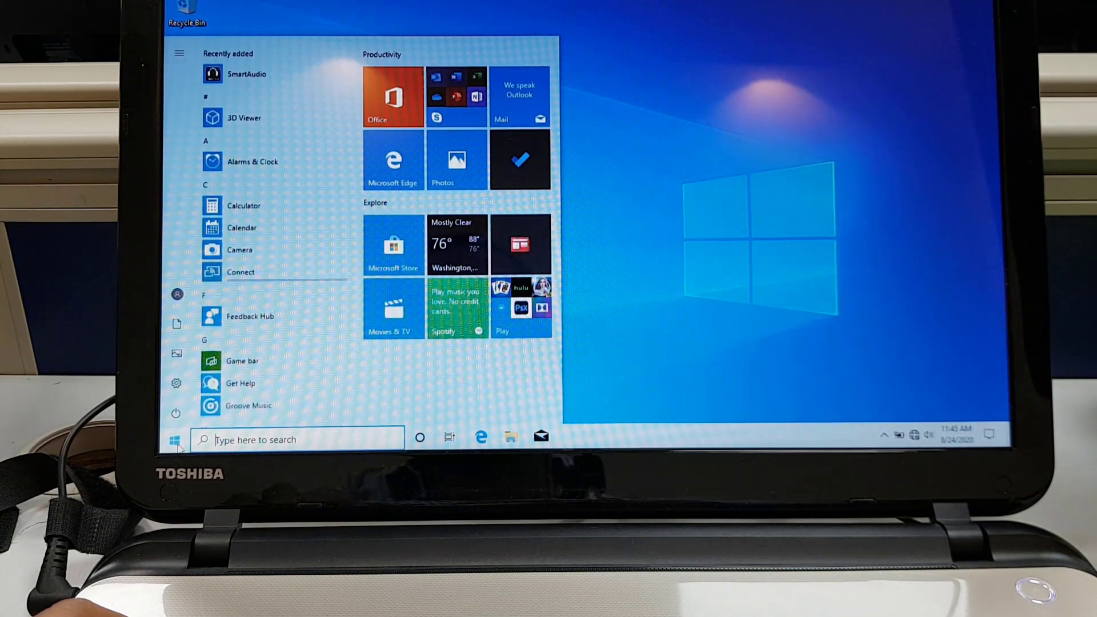
pyautogui.click(177, 415)
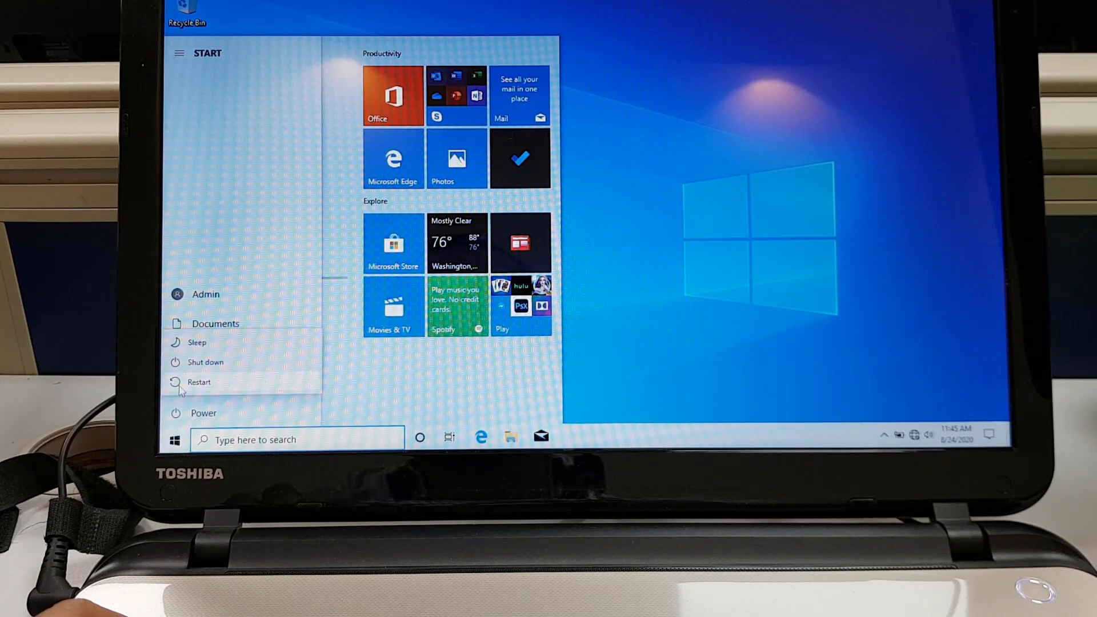
pyautogui.click(197, 382)
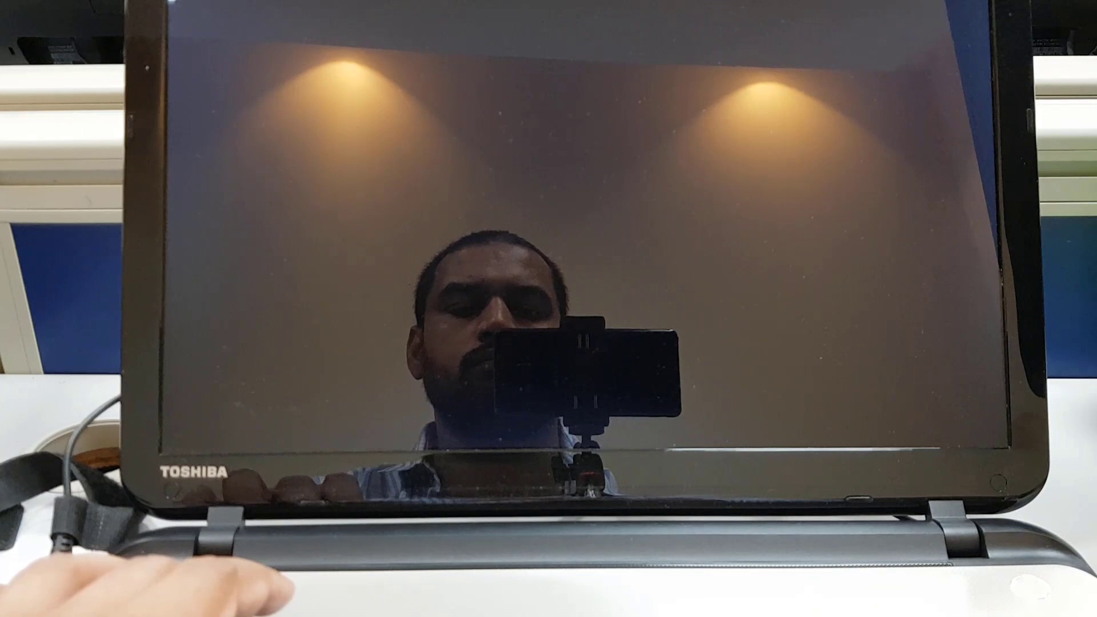
# - Set Boot Mode to UEFI Boot in Toshiba Setup, then save and reboot
pyautogui.press('F2')
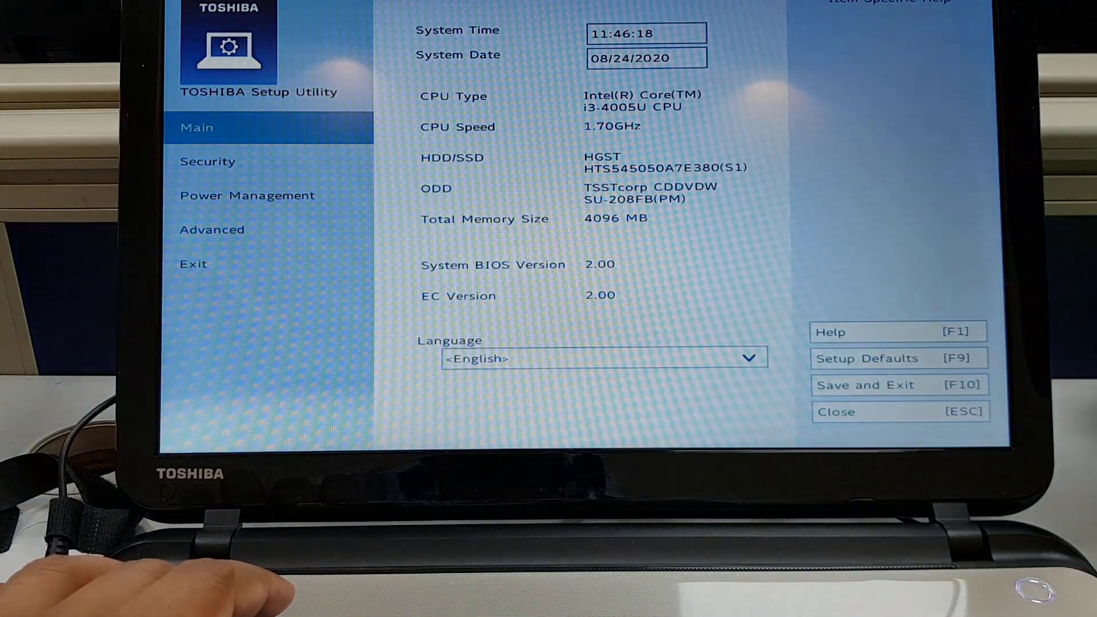
pyautogui.click(245, 232)
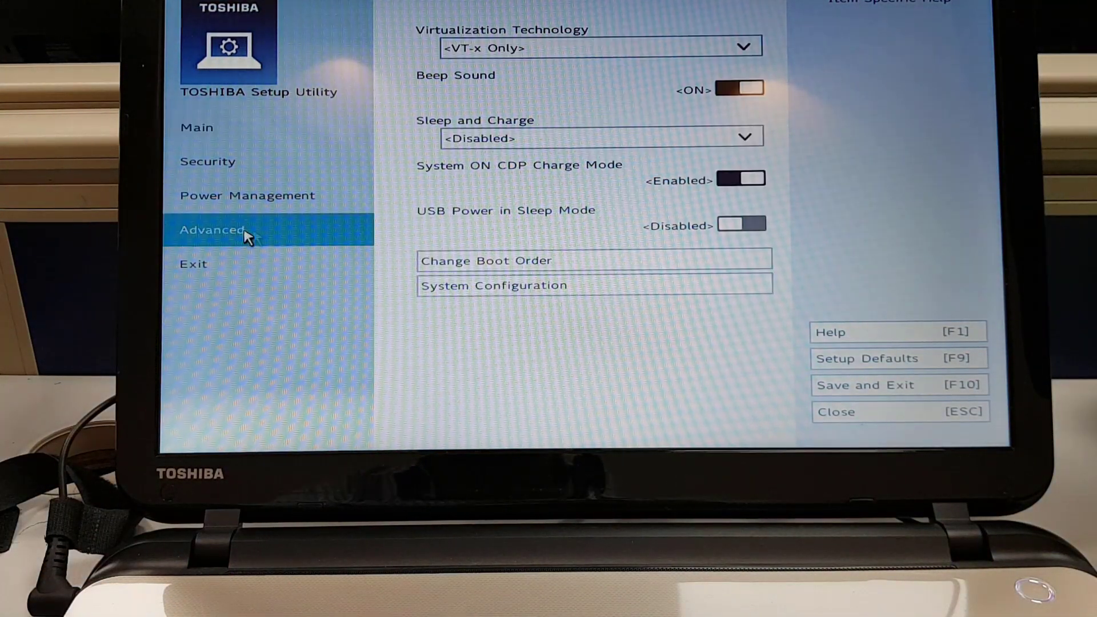
pyautogui.click(444, 291)
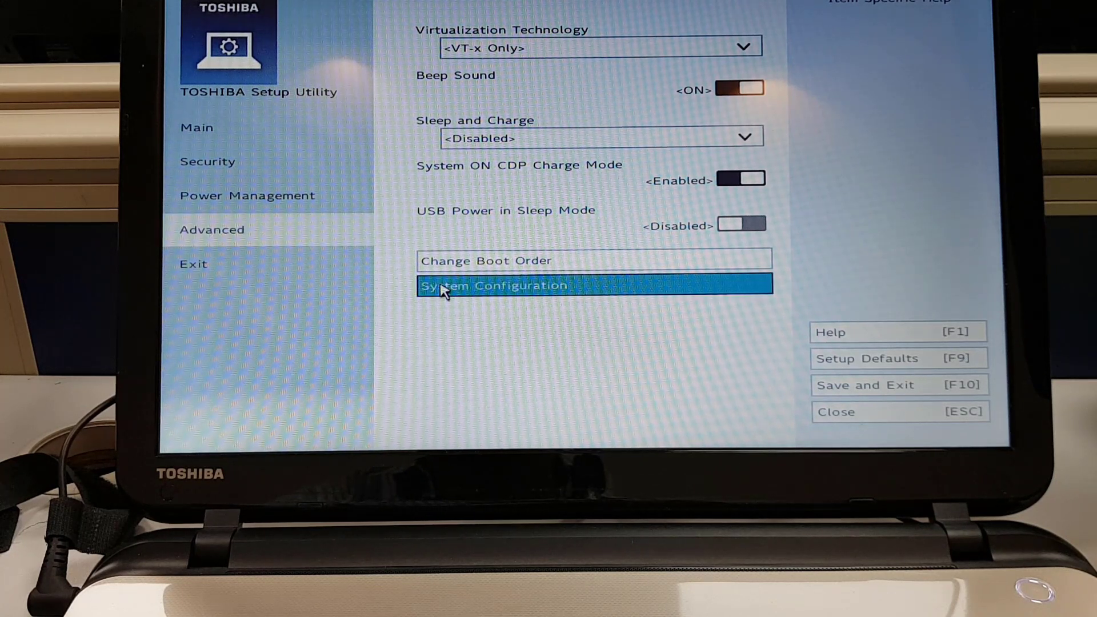
pyautogui.click(443, 290)
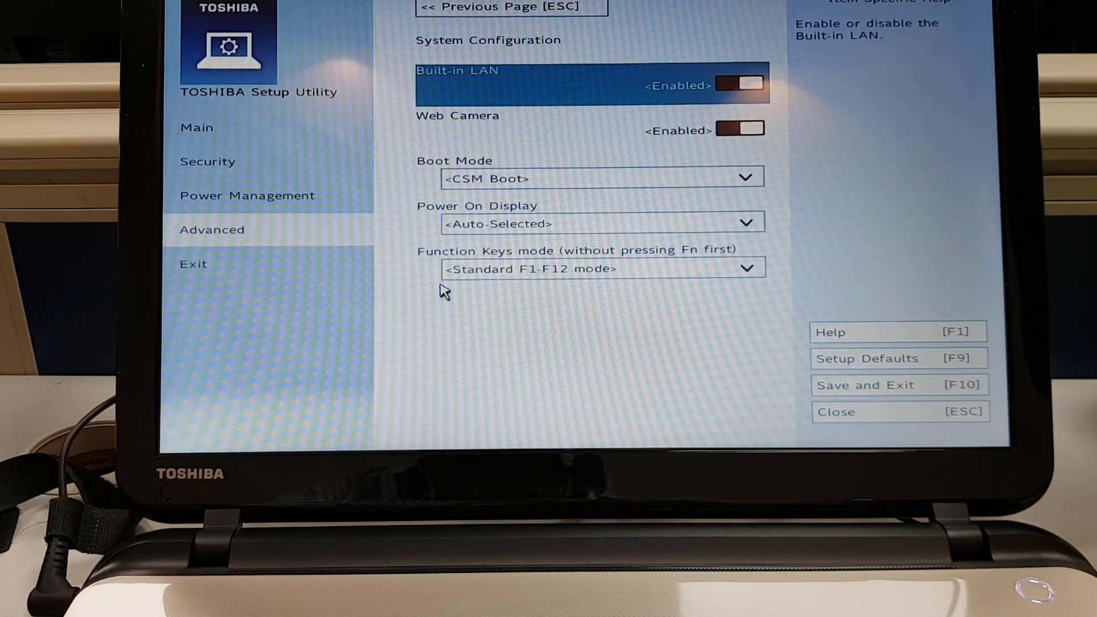
pyautogui.click(524, 178)
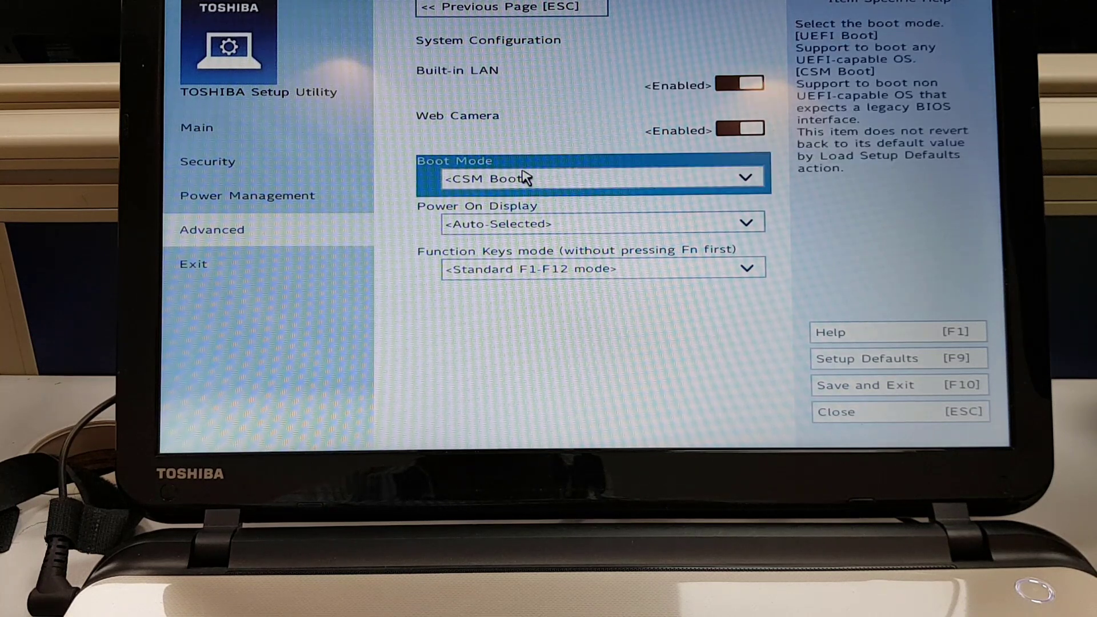
pyautogui.click(525, 177)
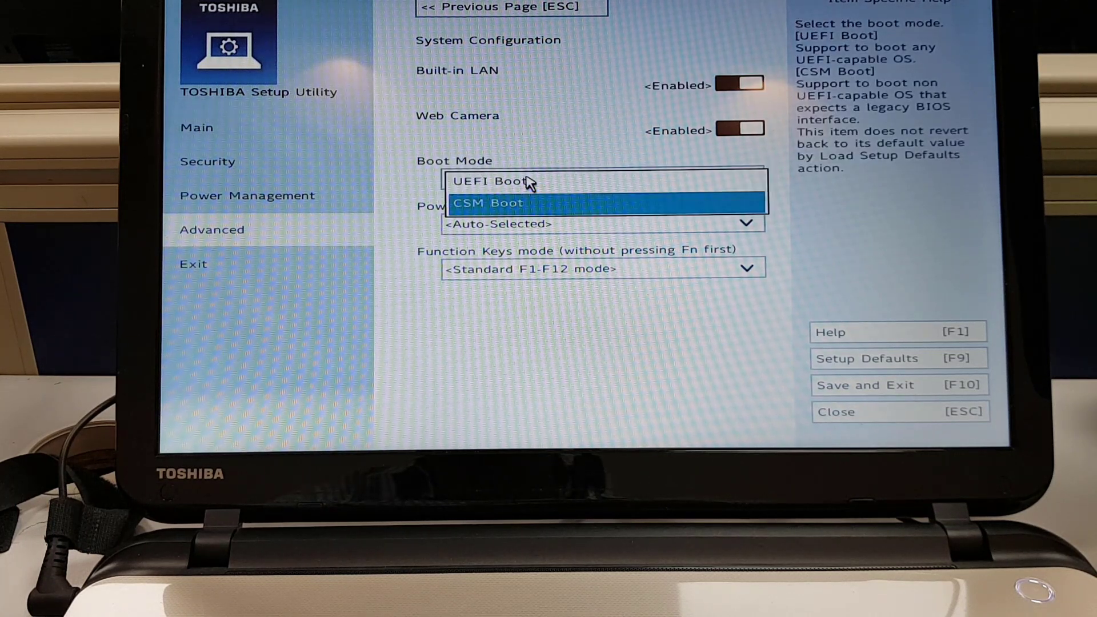
pyautogui.click(522, 181)
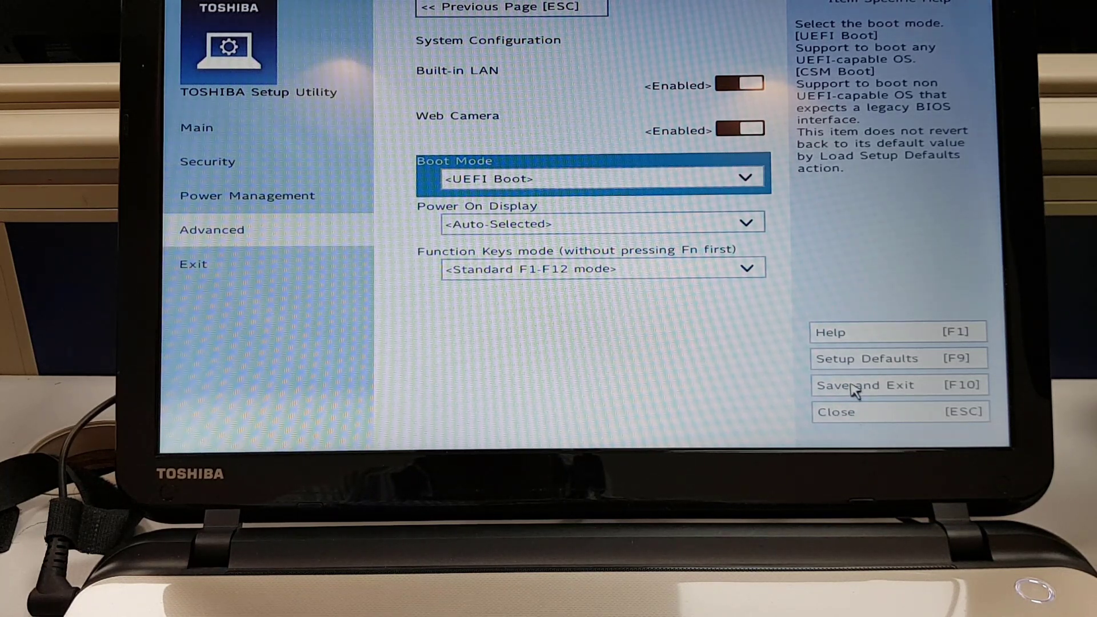
pyautogui.click(893, 393)
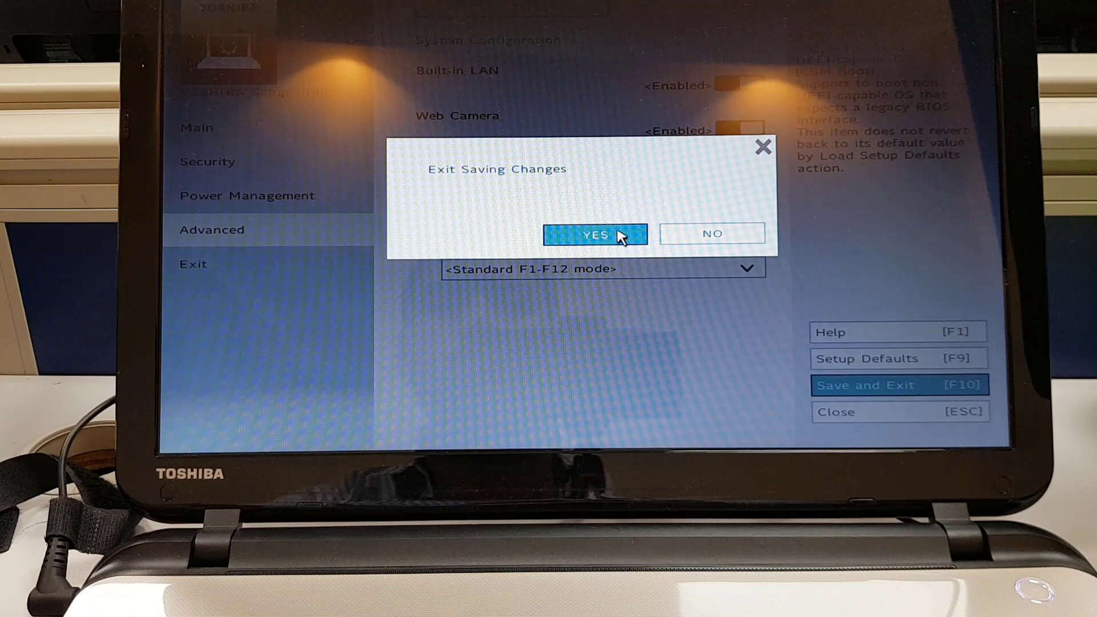
pyautogui.click(626, 239)
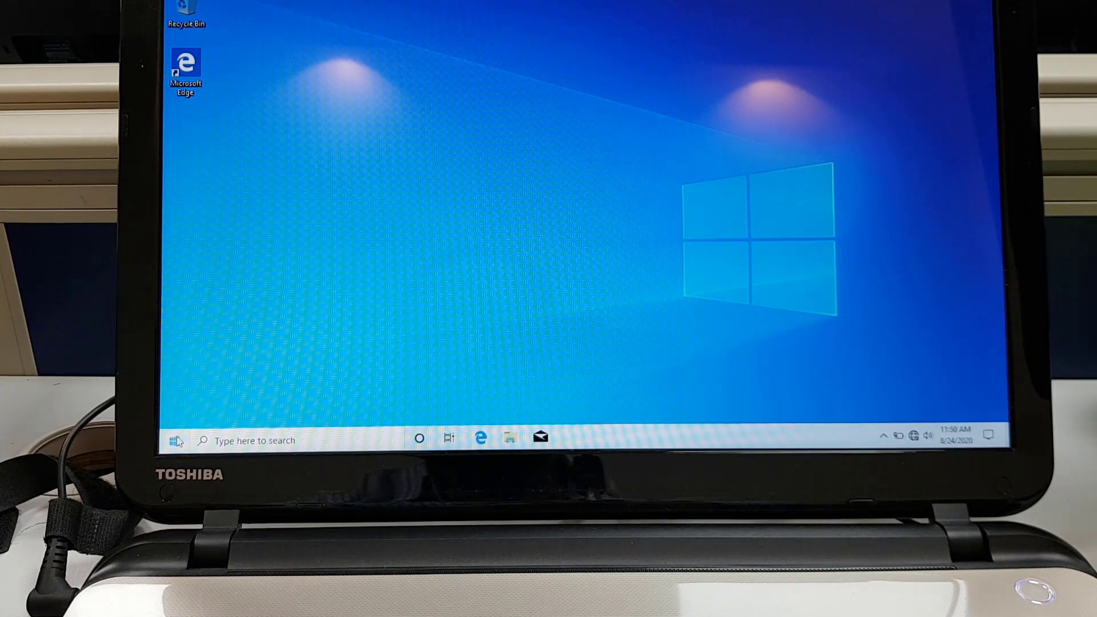
pyautogui.rightClick(178, 440)
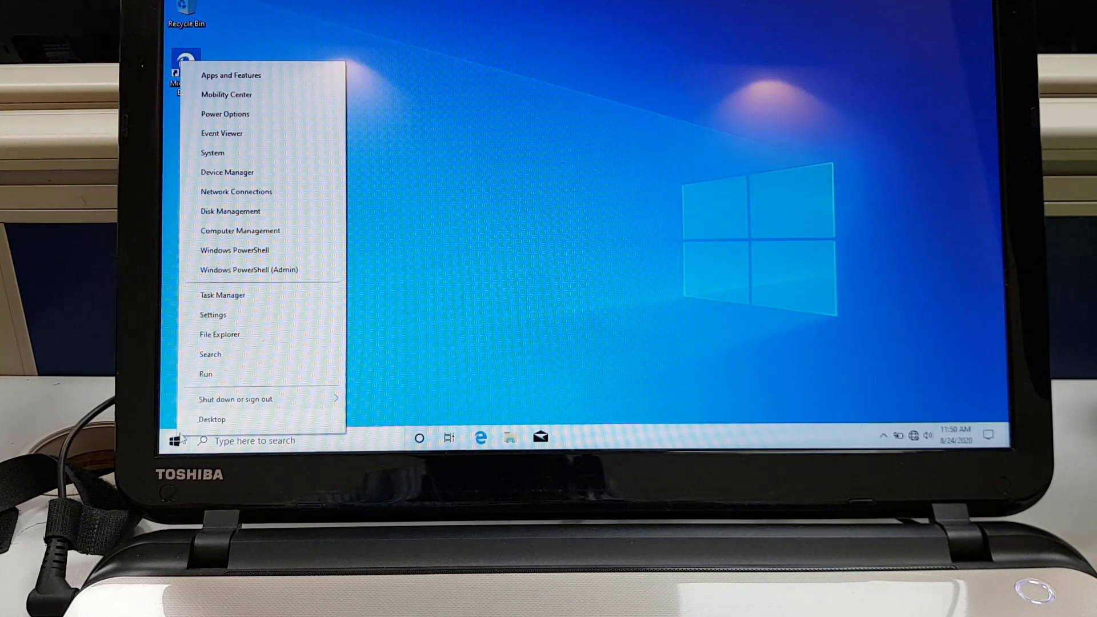
pyautogui.click(232, 211)
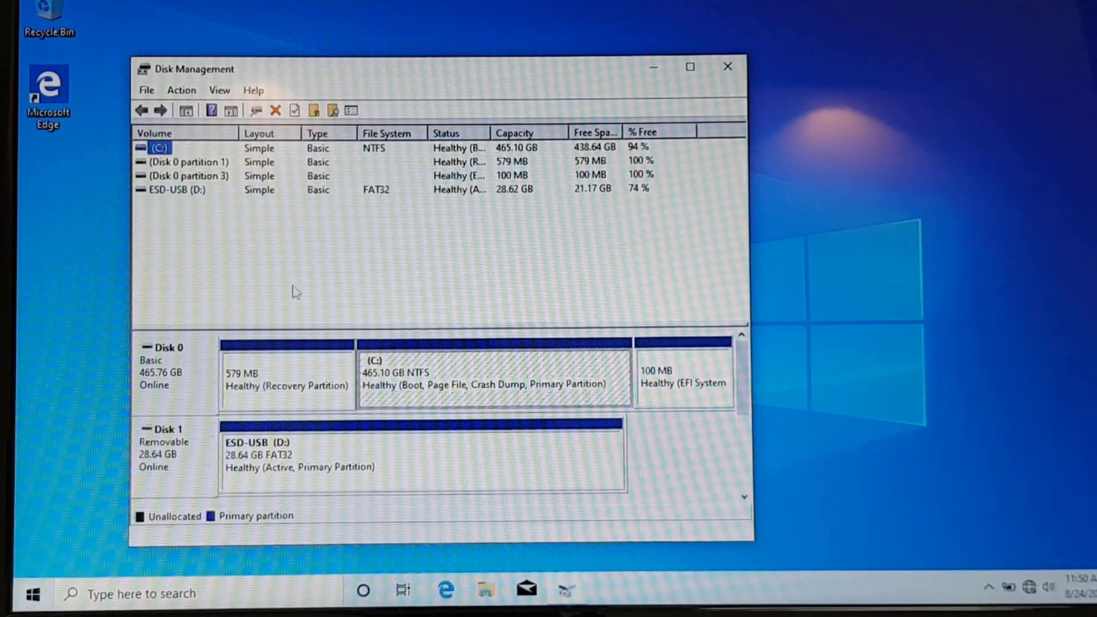
pyautogui.rightClick(171, 387)
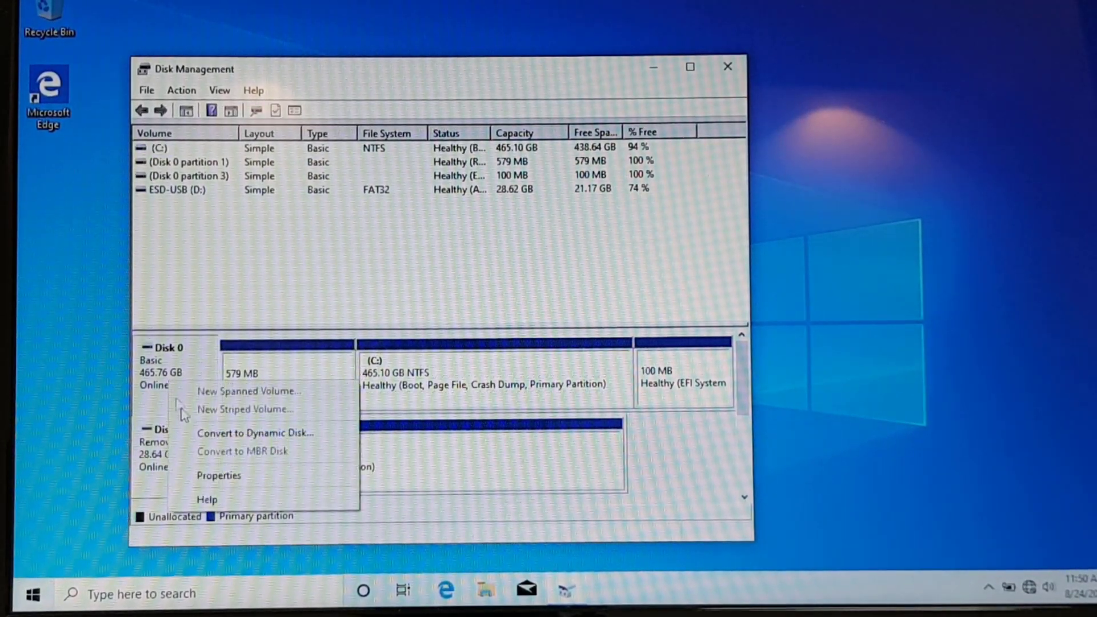
pyautogui.click(219, 476)
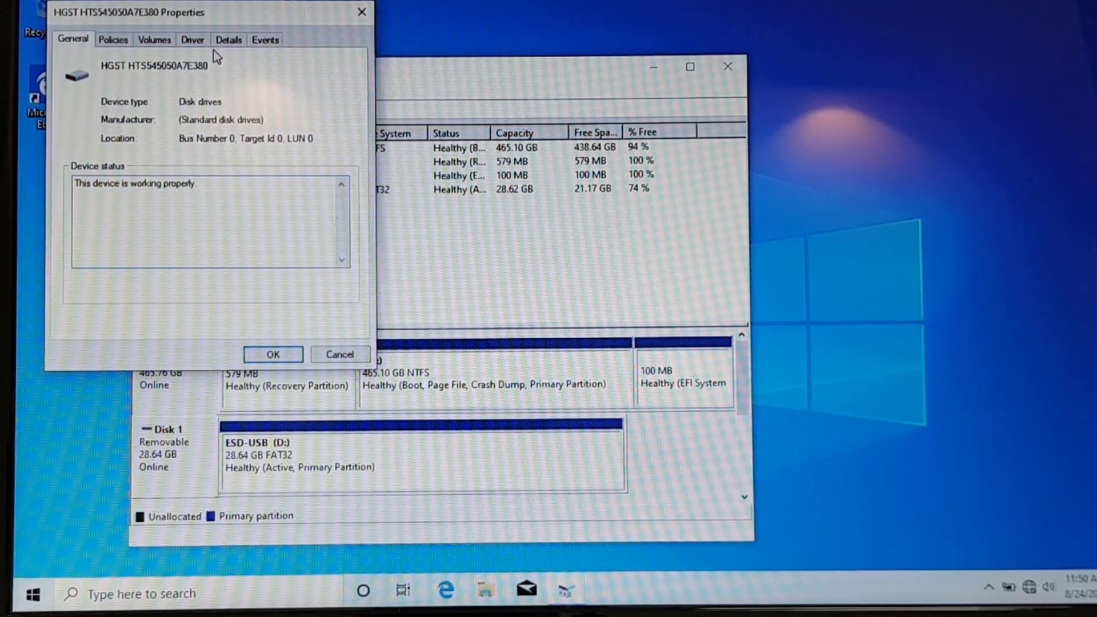
pyautogui.click(155, 39)
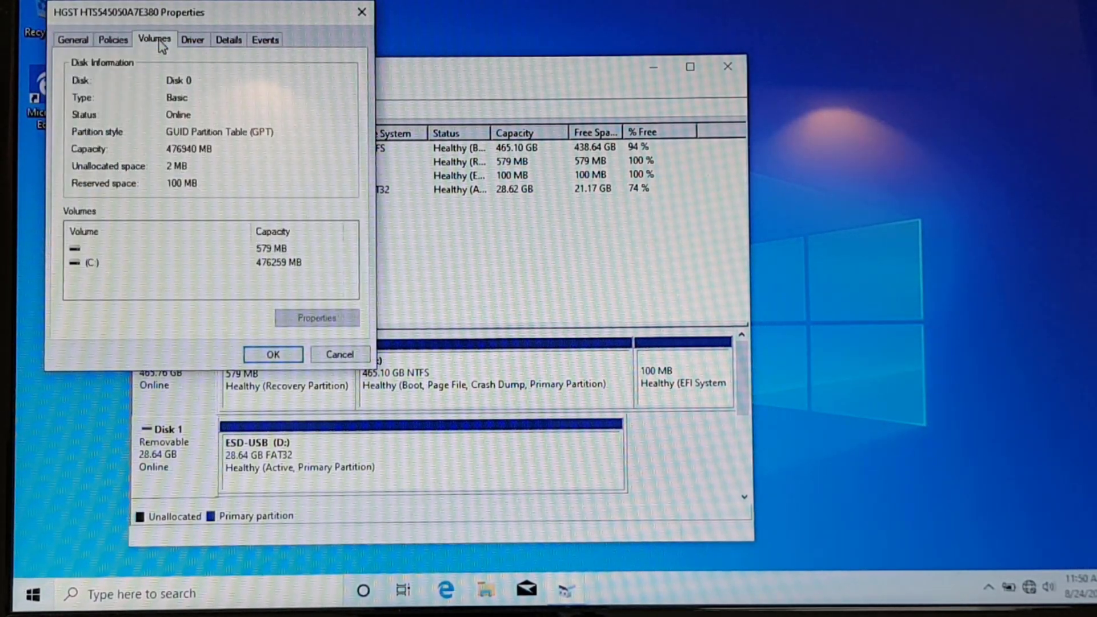
pyautogui.click(364, 12)
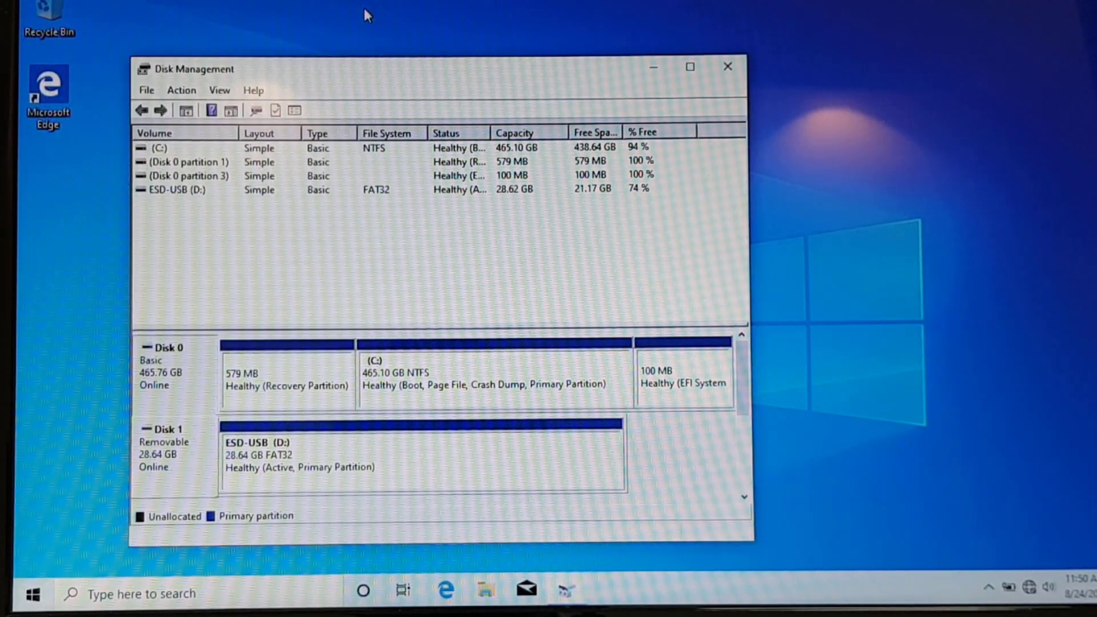
pyautogui.click(650, 379)
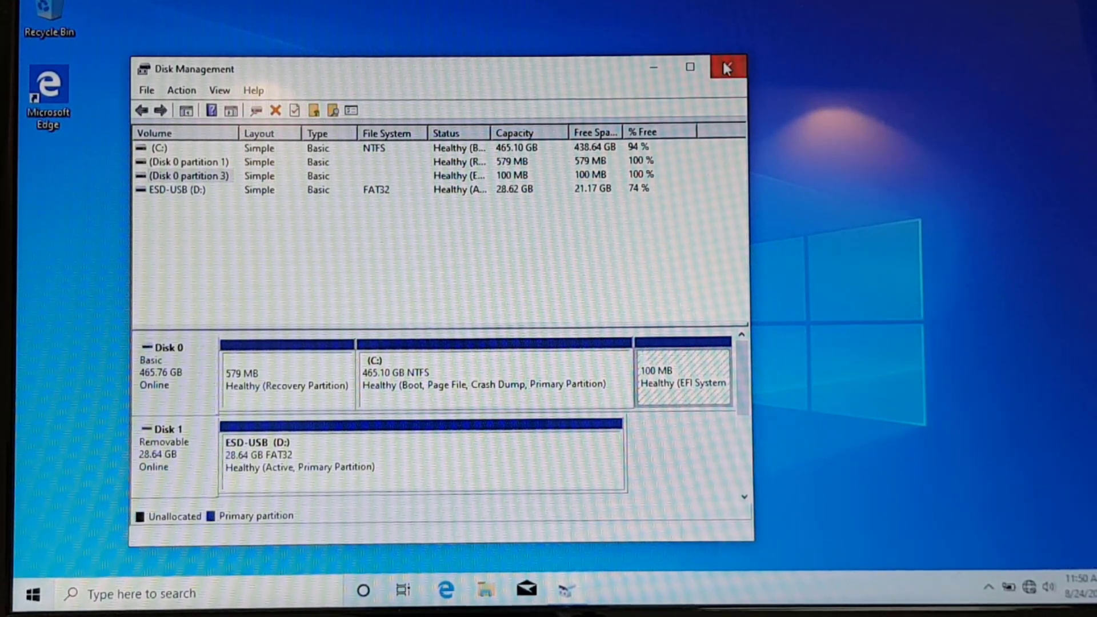
pyautogui.click(726, 69)
pyautogui.rightClick(33, 594)
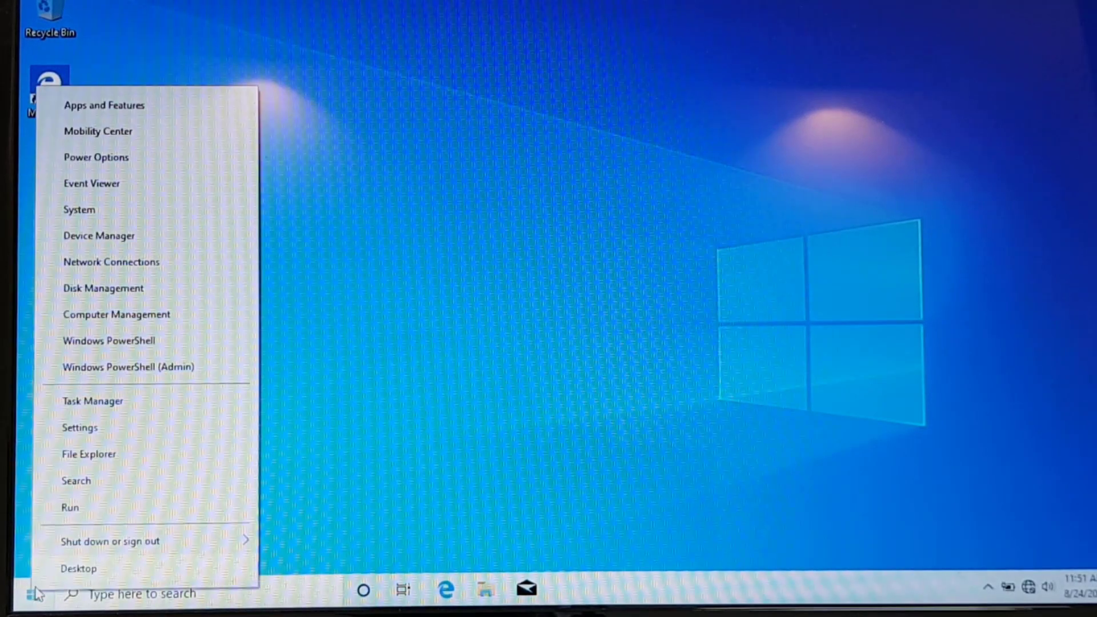
pyautogui.click(72, 512)
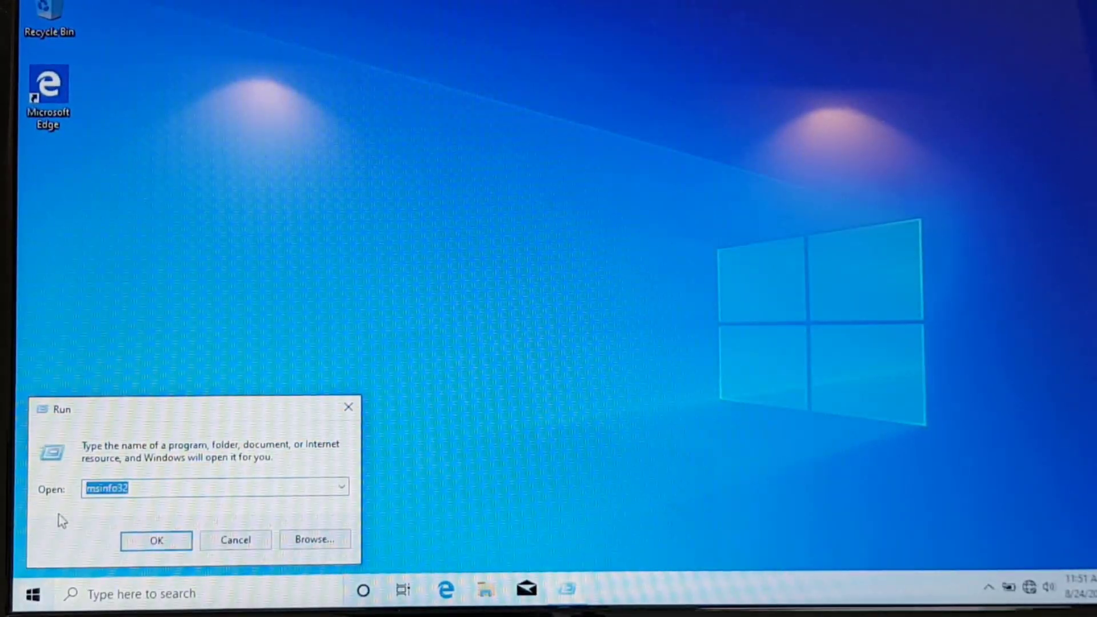
pyautogui.write('msinfo32')
pyautogui.press('Return')
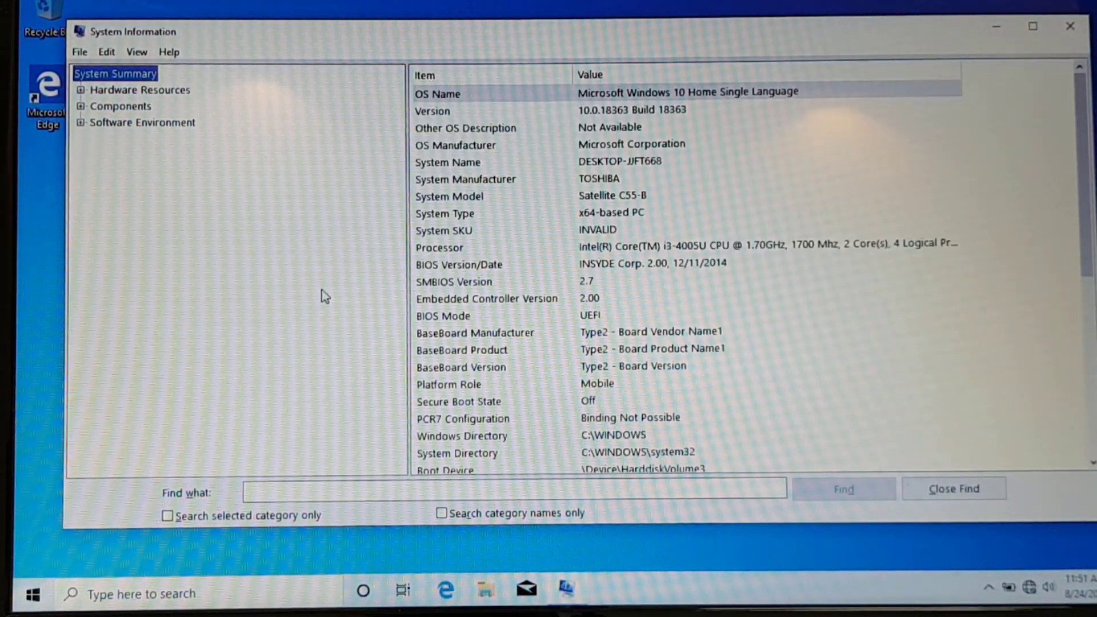
pyautogui.click(445, 315)
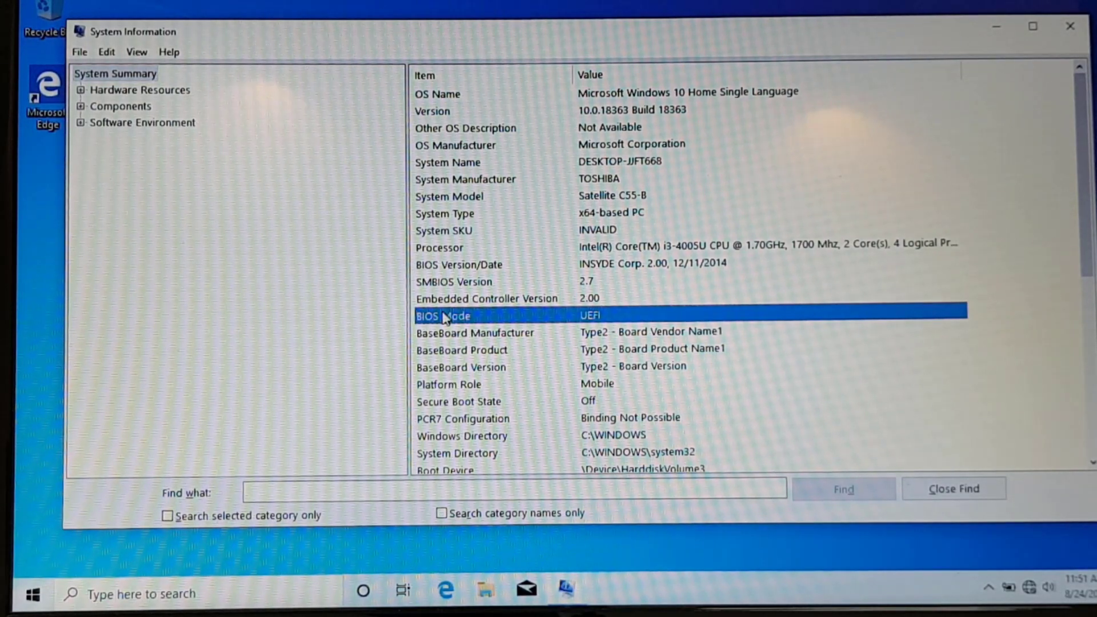
pyautogui.click(1064, 28)
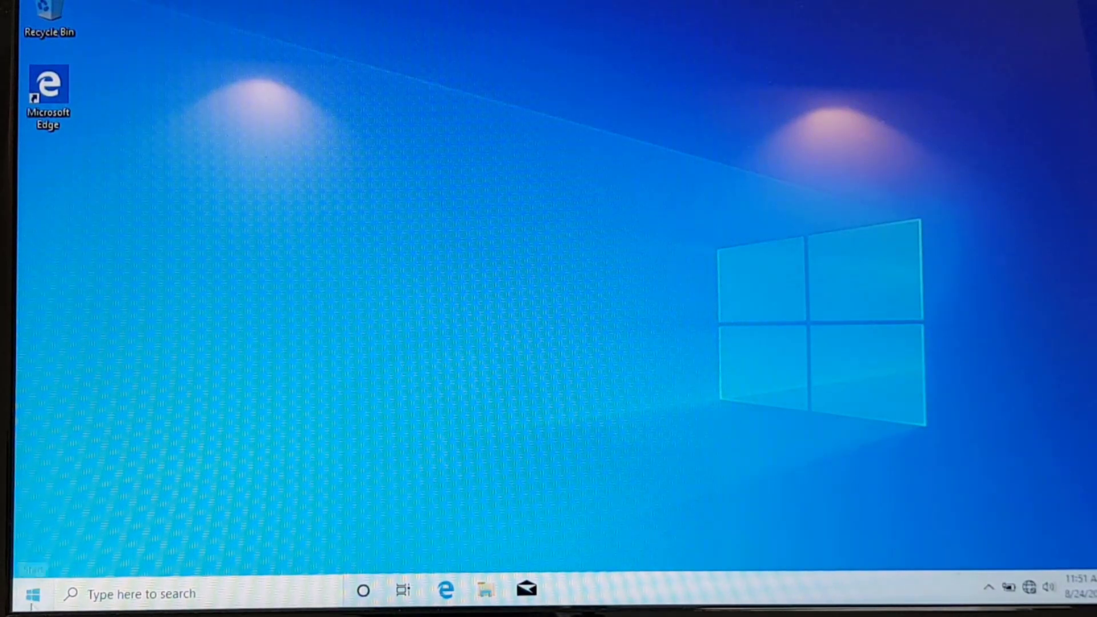
pyautogui.click(31, 594)
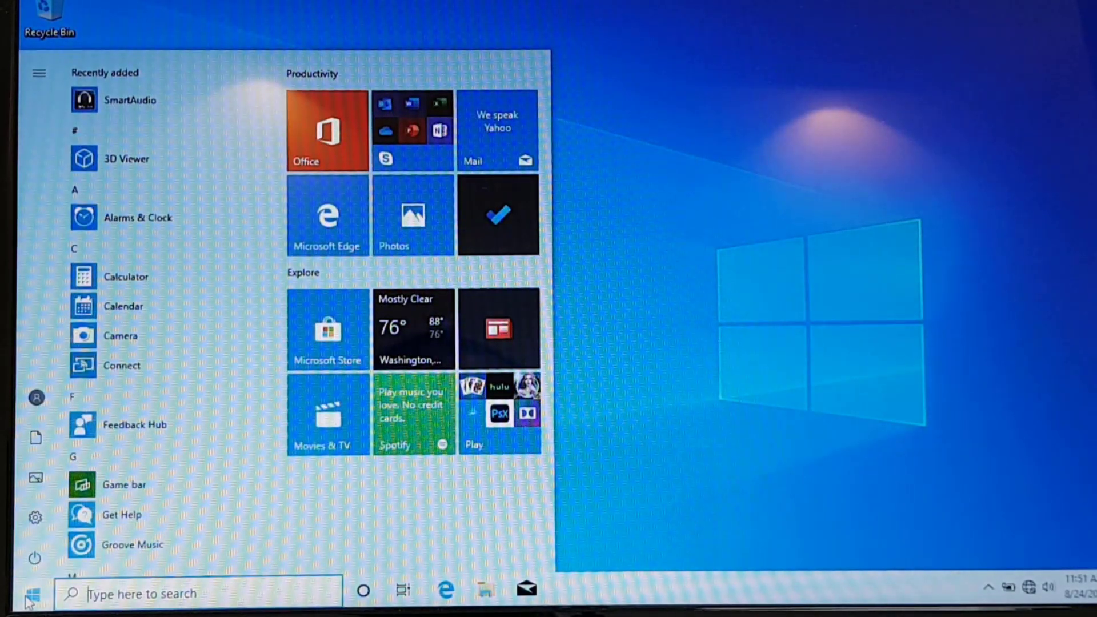
pyautogui.write('cmd')
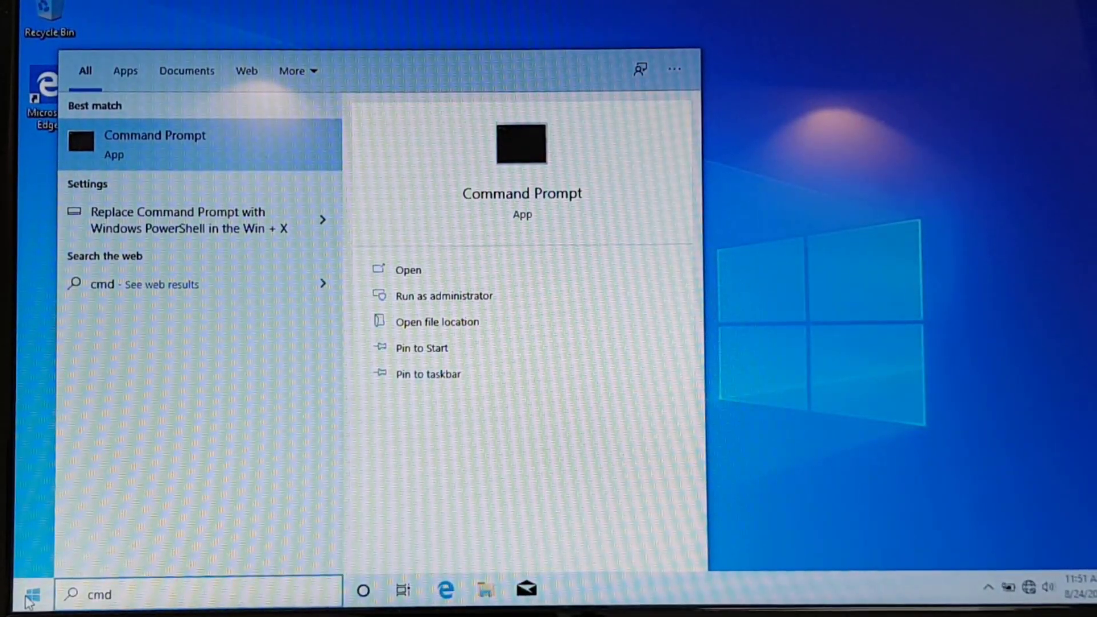
pyautogui.click(417, 297)
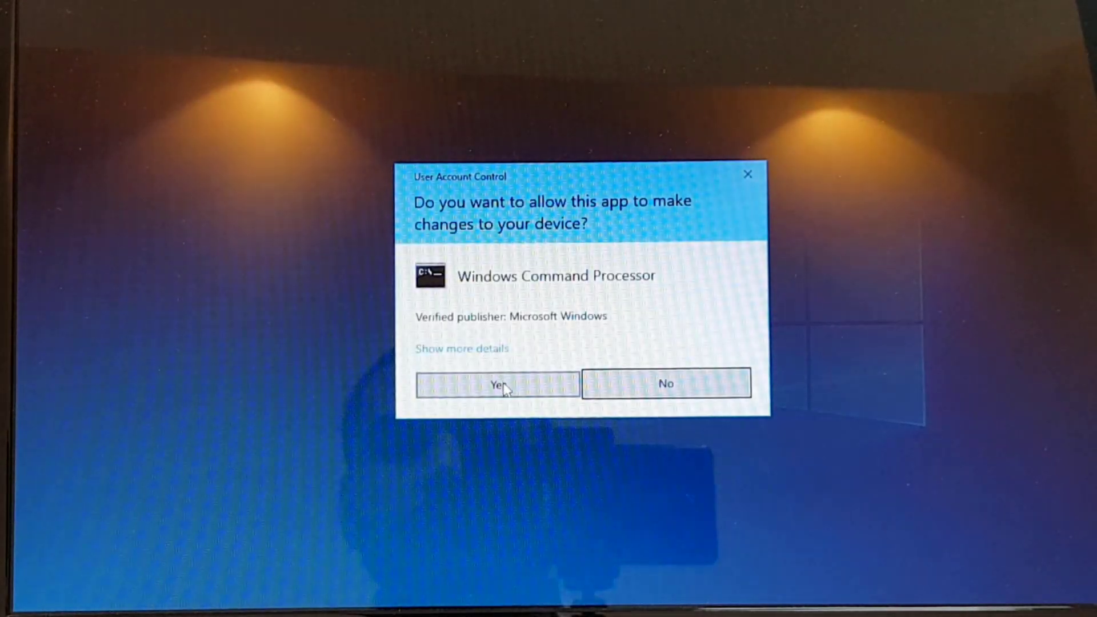
pyautogui.click(501, 384)
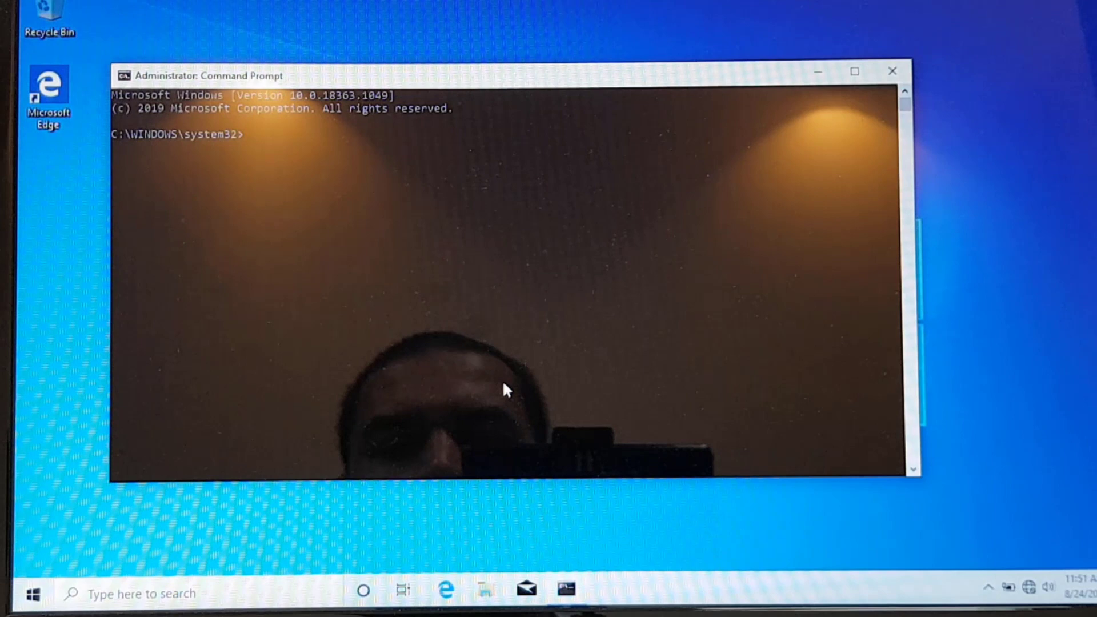
pyautogui.write('reagentc ')
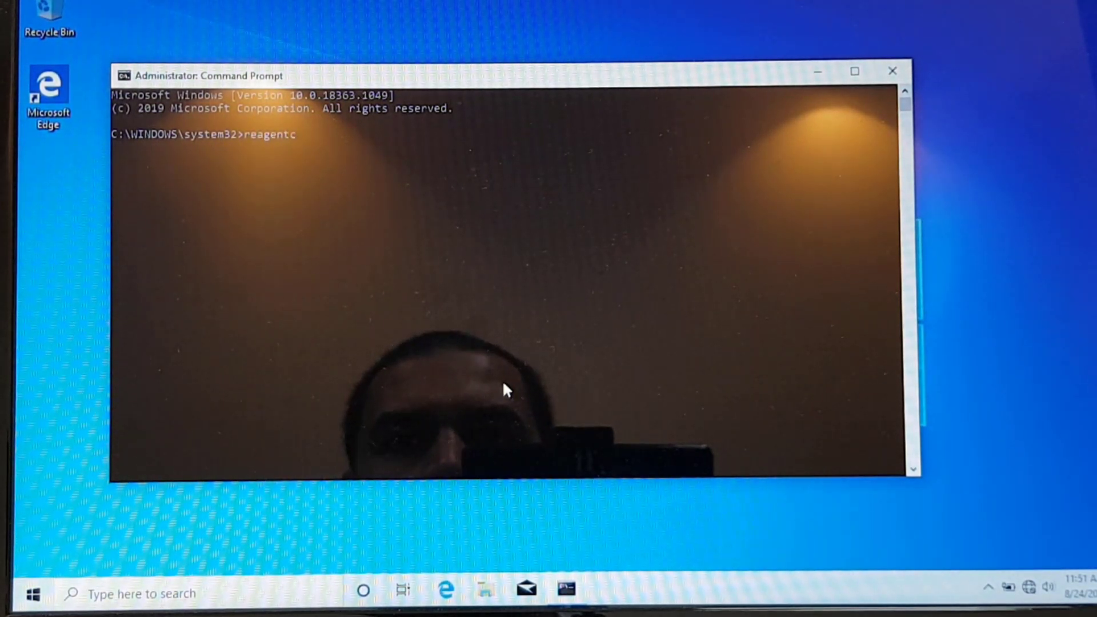
pyautogui.write('/info')
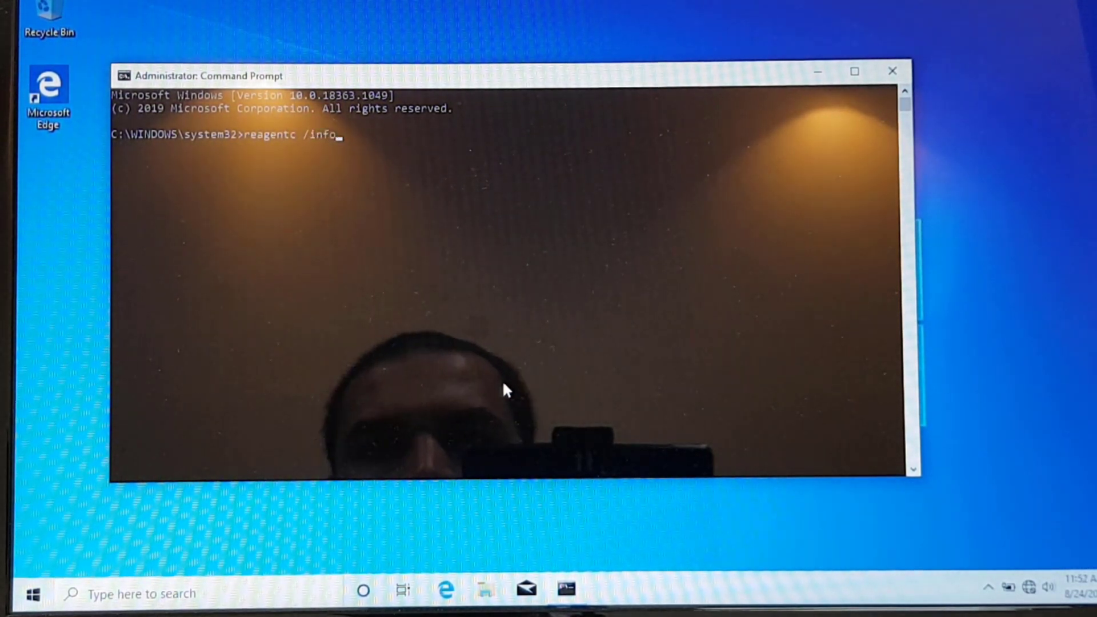
pyautogui.press('Return')
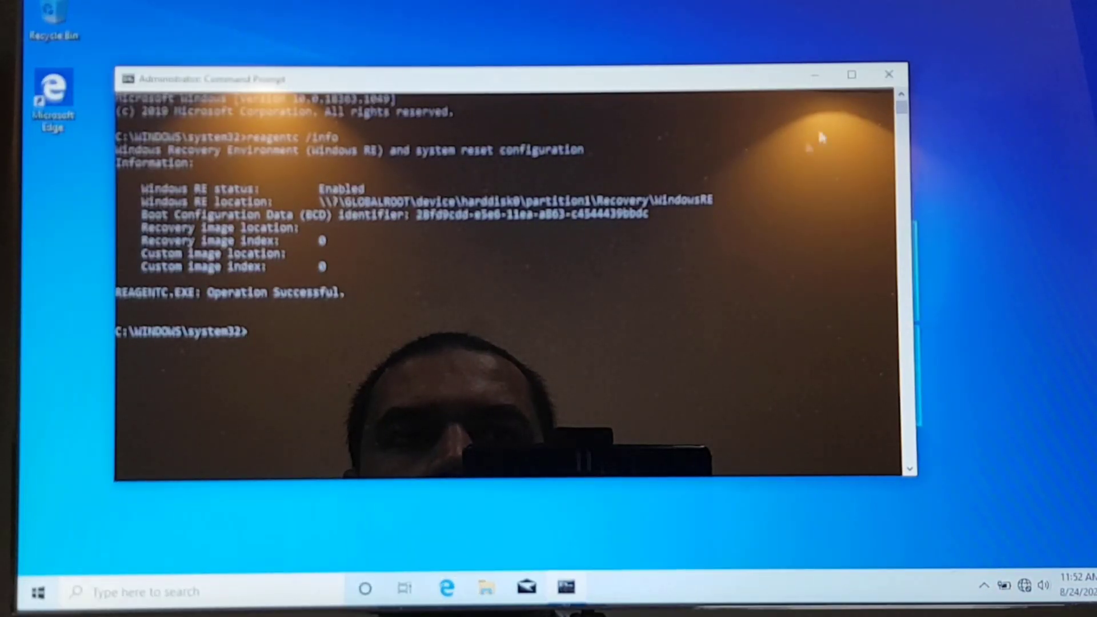
pyautogui.click(885, 77)
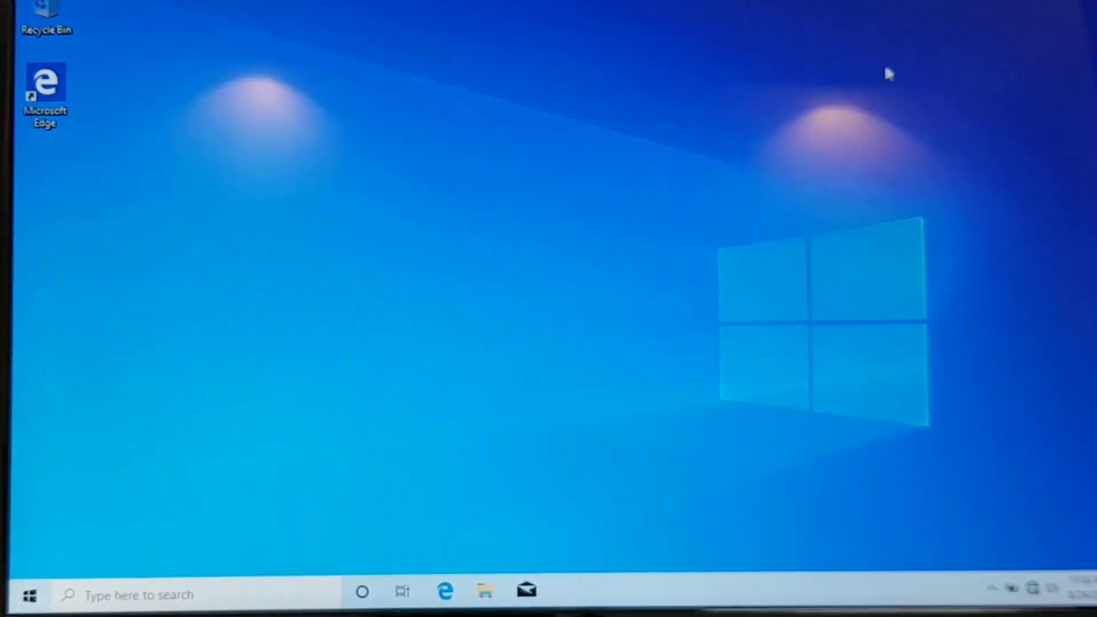